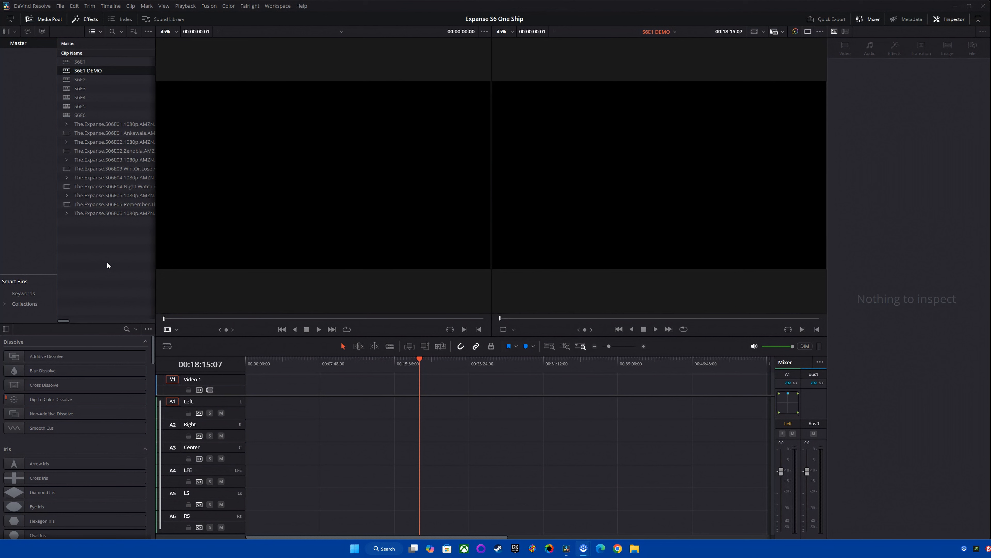
# Check the audio channel settings in the clip attributes of the S06E01 1080p clip.
pyautogui.moveTo(106, 134); pyautogui.dragTo(106, 238)
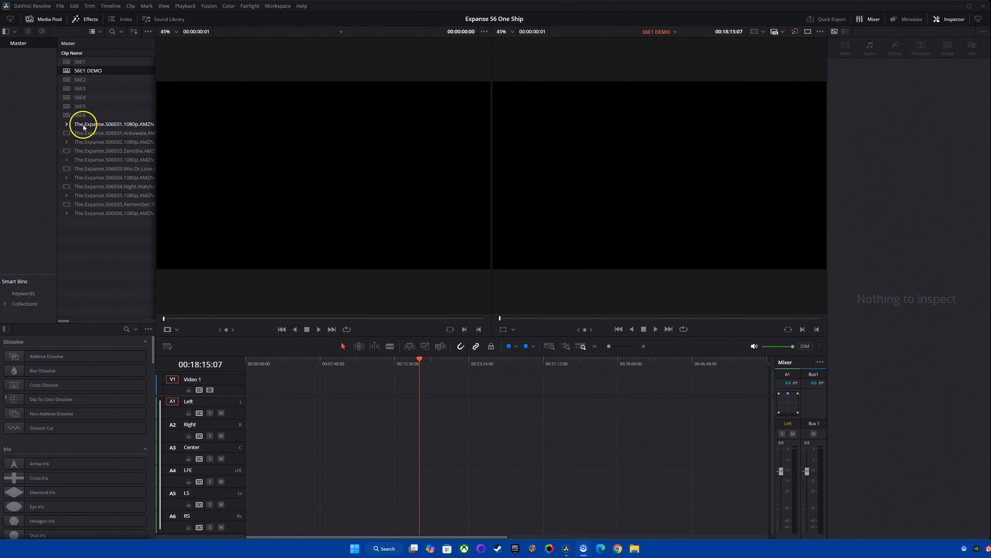
pyautogui.rightClick(83, 125)
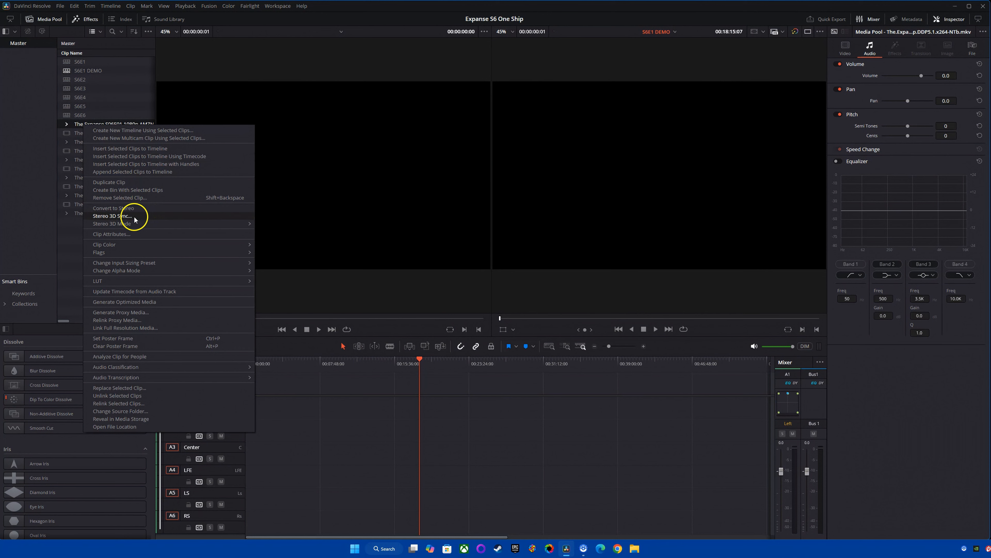
pyautogui.click(124, 235)
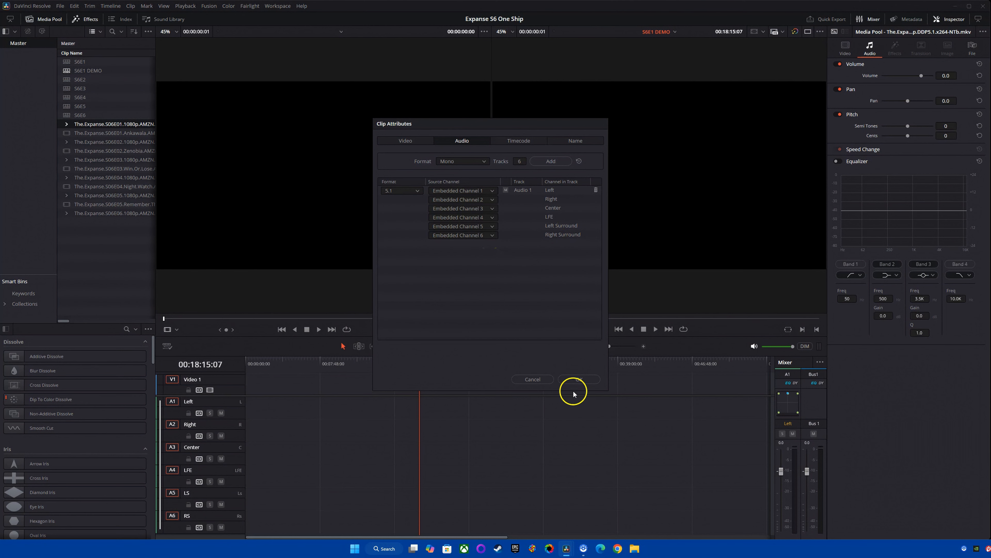
pyautogui.click(578, 380)
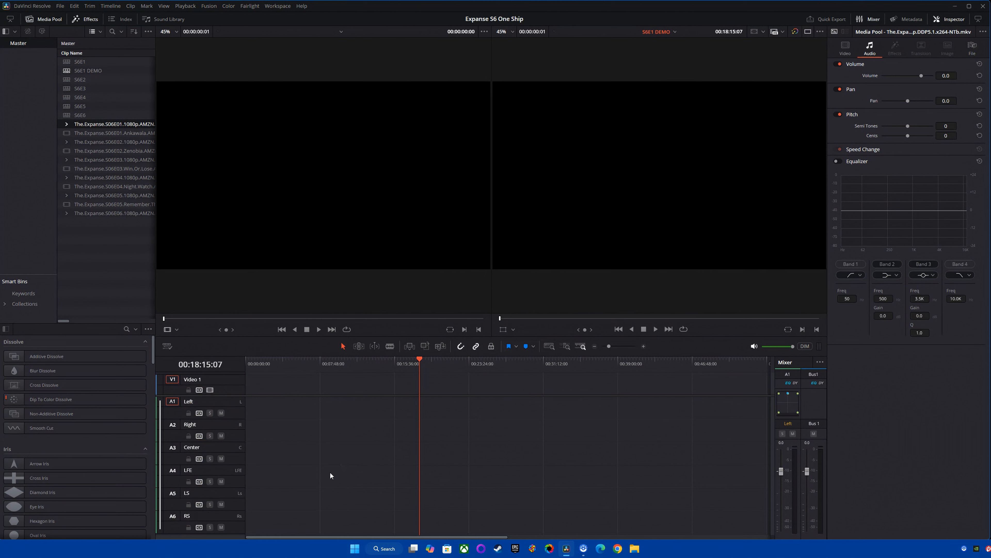
pyautogui.doubleClick(196, 402)
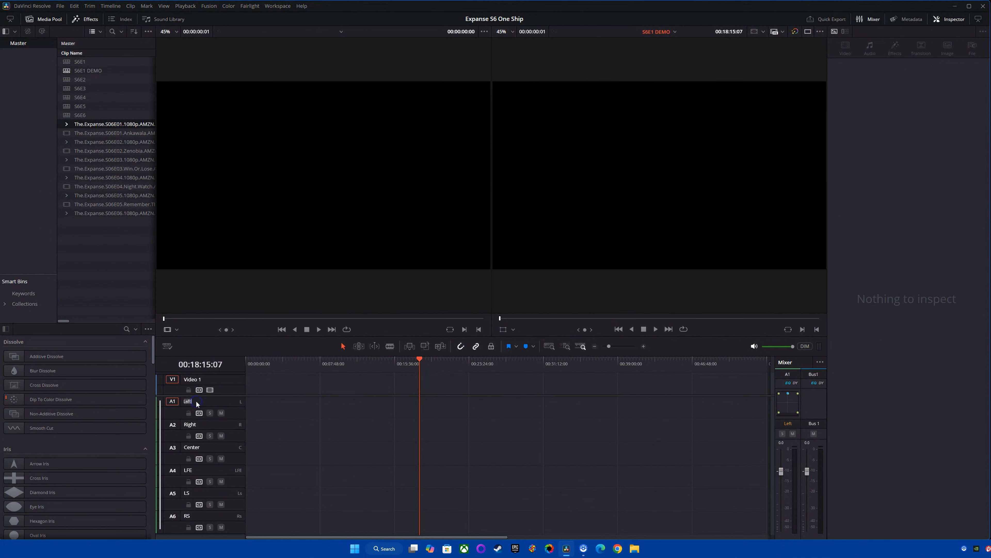
pyautogui.doubleClick(199, 424)
pyautogui.click(284, 428)
pyautogui.moveTo(120, 254); pyautogui.dragTo(100, 228)
# Set the S06E01 1080p clip's audio format and its first track to Mono in the clip attributes.
pyautogui.moveTo(81, 141); pyautogui.dragTo(78, 124)
pyautogui.rightClick(78, 124)
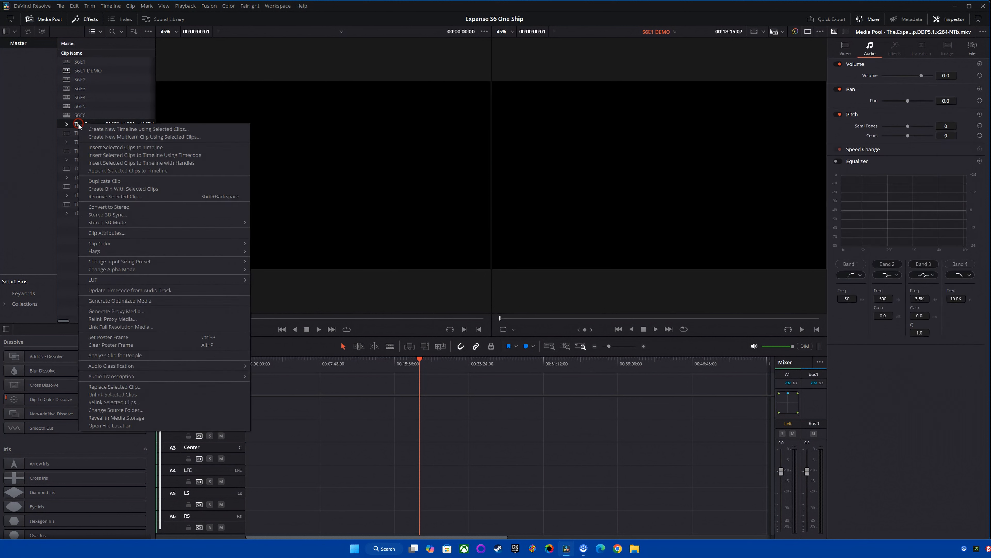
pyautogui.click(137, 223)
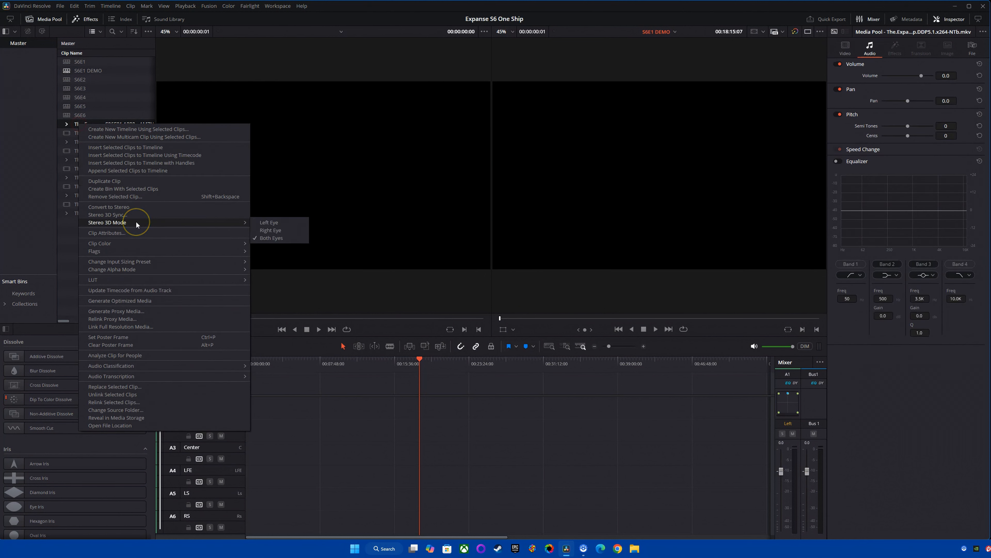
pyautogui.moveTo(136, 223); pyautogui.dragTo(113, 235)
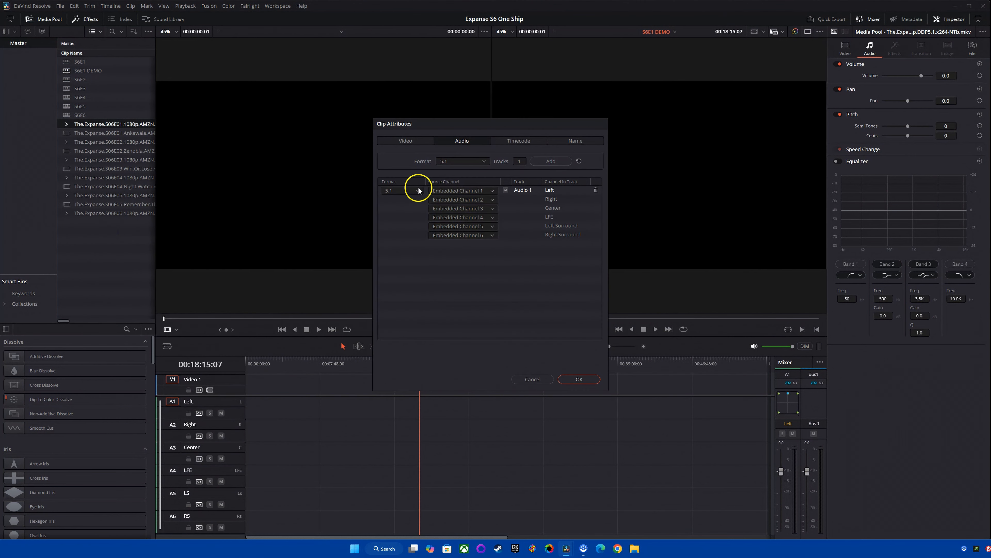
pyautogui.click(461, 168)
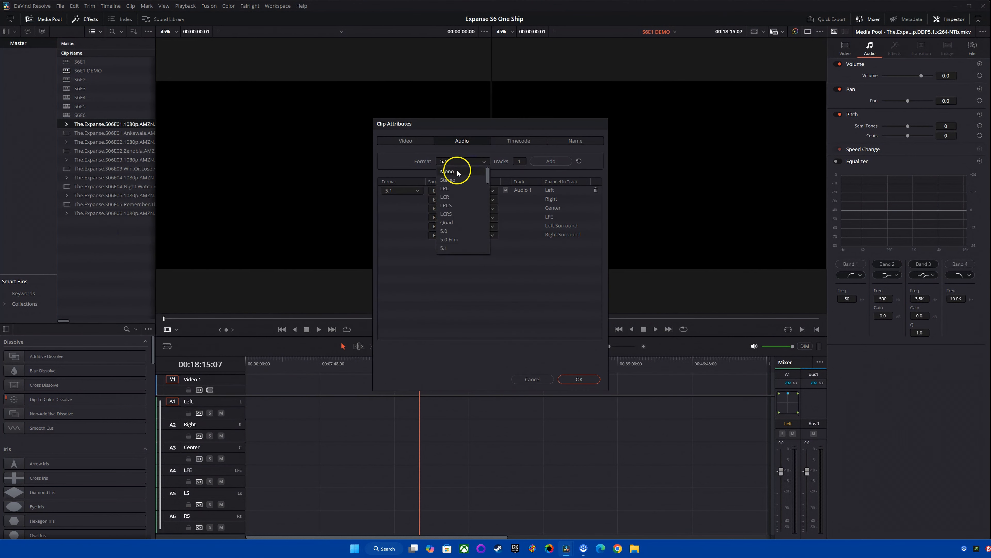
pyautogui.click(448, 172)
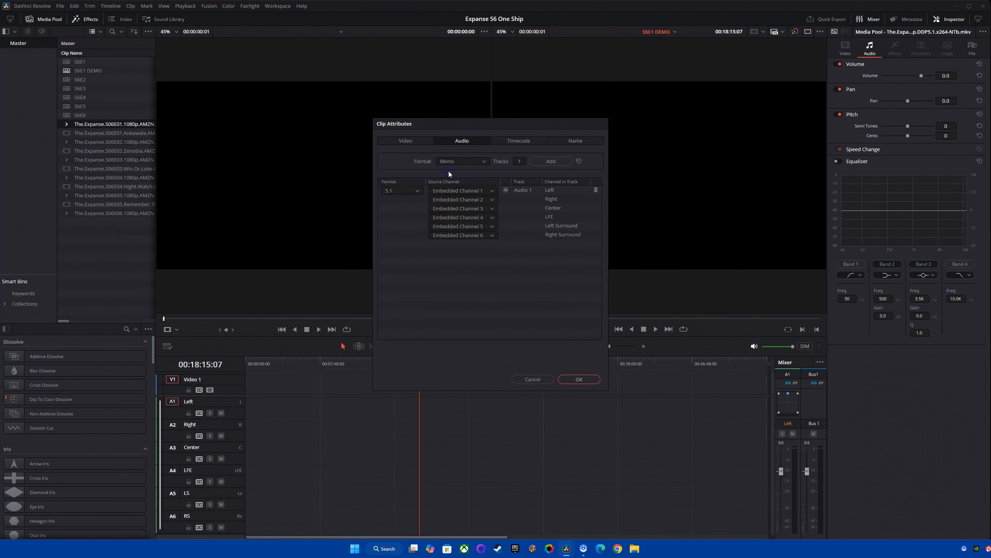
pyautogui.click(410, 191)
pyautogui.click(392, 201)
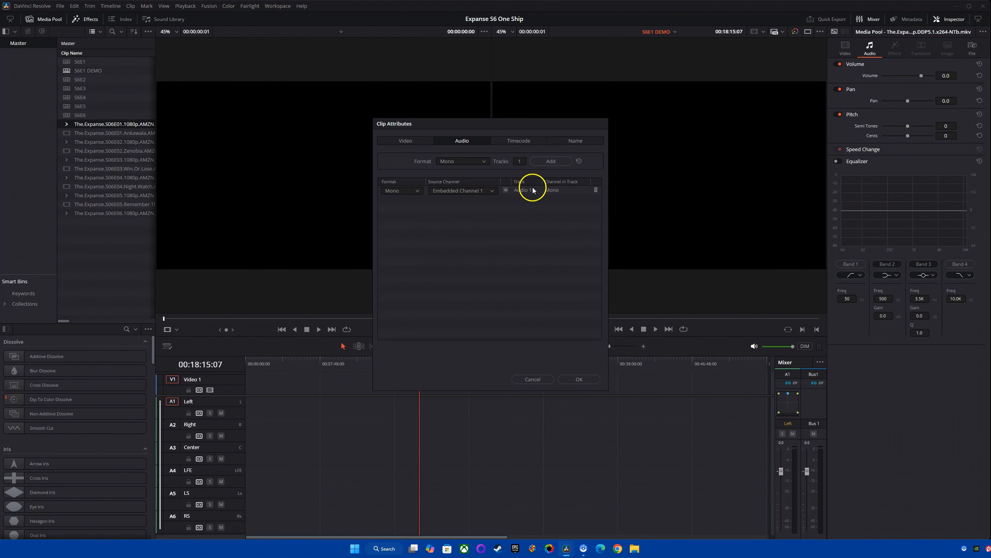
# Add five more mono audio tracks to the clip's audio attributes.
pyautogui.click(549, 162)
pyautogui.click(550, 163)
pyautogui.click(549, 162)
pyautogui.click(549, 162)
pyautogui.click(549, 161)
# Assign Embedded Channels 2 to 6 to tracks Audio 2 to Audio 6 in order and apply the clip attributes.
pyautogui.click(427, 261)
pyautogui.click(477, 200)
pyautogui.click(478, 226)
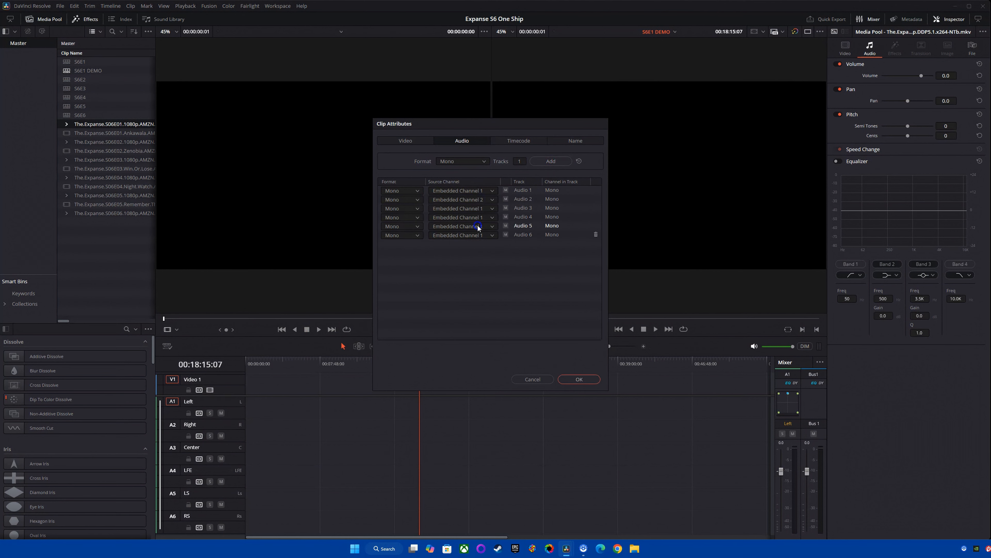
pyautogui.click(483, 207)
pyautogui.click(484, 244)
pyautogui.click(483, 217)
pyautogui.click(482, 262)
pyautogui.click(484, 227)
pyautogui.click(479, 279)
pyautogui.click(485, 237)
pyautogui.click(484, 294)
pyautogui.click(577, 378)
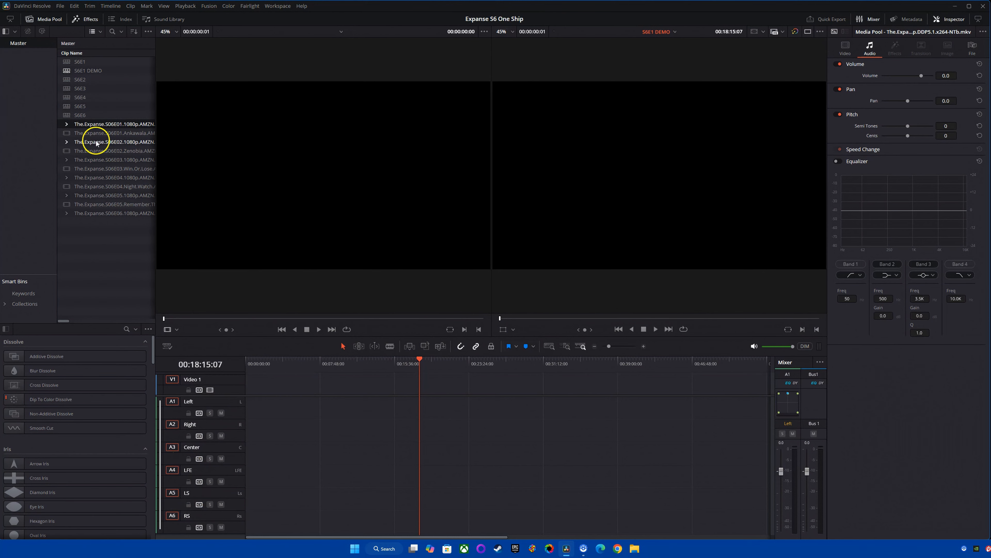
# Place the S06E01 1080p clip at the start of the S6E1 DEMO timeline, on Video 1 and the six audio tracks.
pyautogui.moveTo(88, 123); pyautogui.dragTo(248, 396)
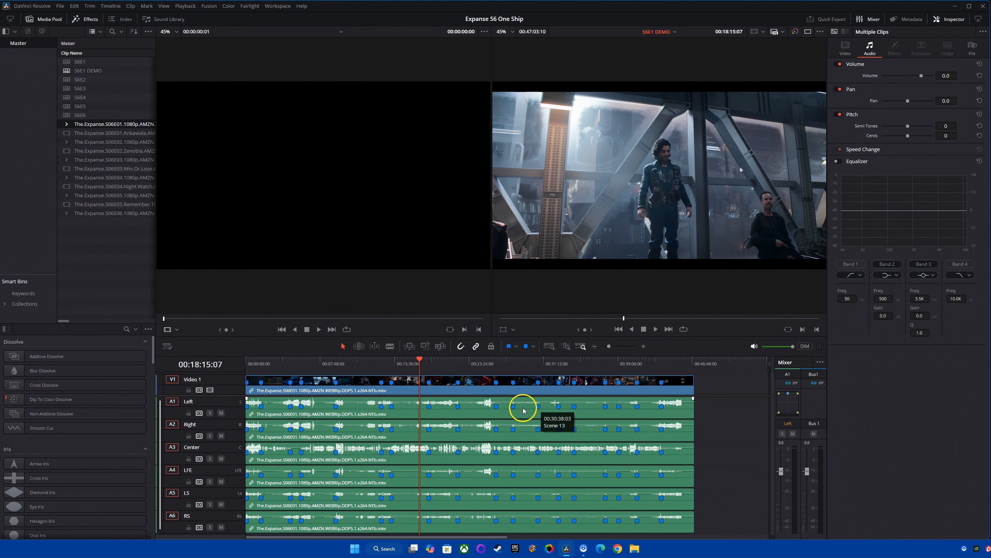
pyautogui.click(325, 475)
# Set the format of Bus 1 to Stereo.
pyautogui.click(249, 7)
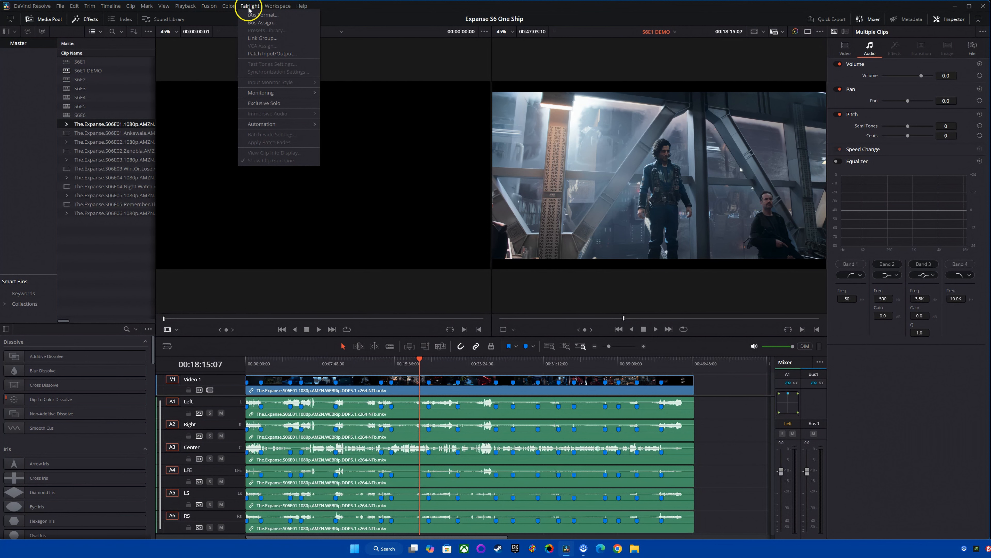
pyautogui.click(251, 5)
pyautogui.click(251, 6)
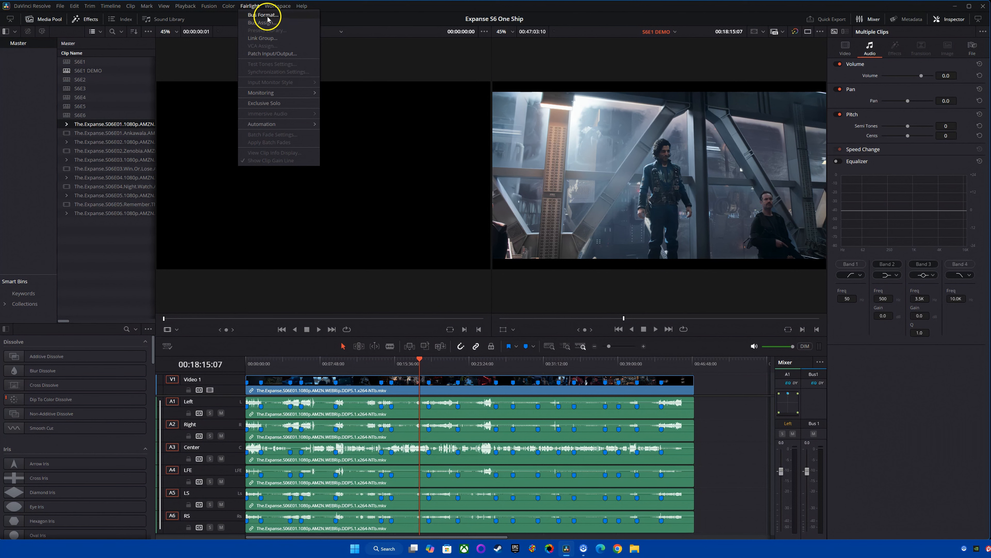
pyautogui.click(268, 15)
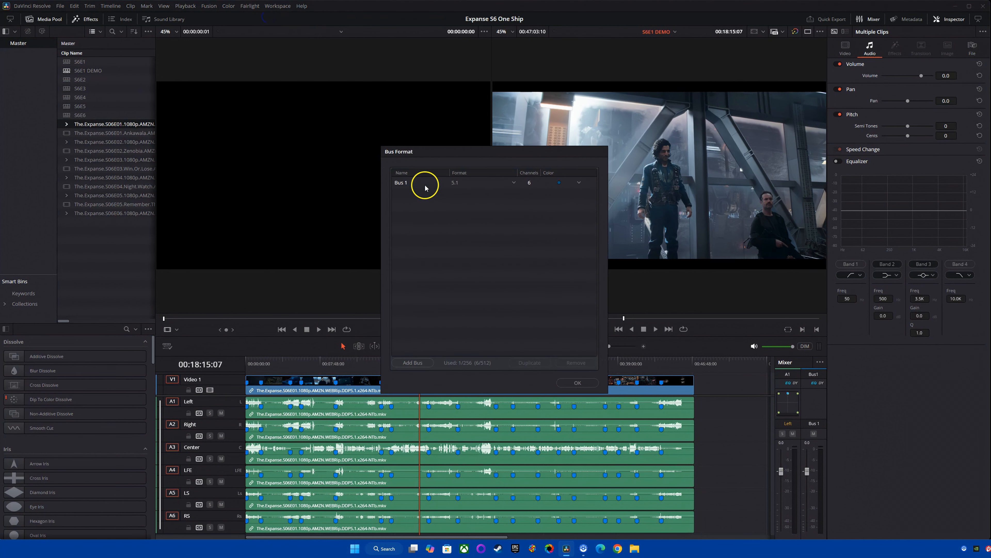
pyautogui.click(468, 183)
pyautogui.click(468, 201)
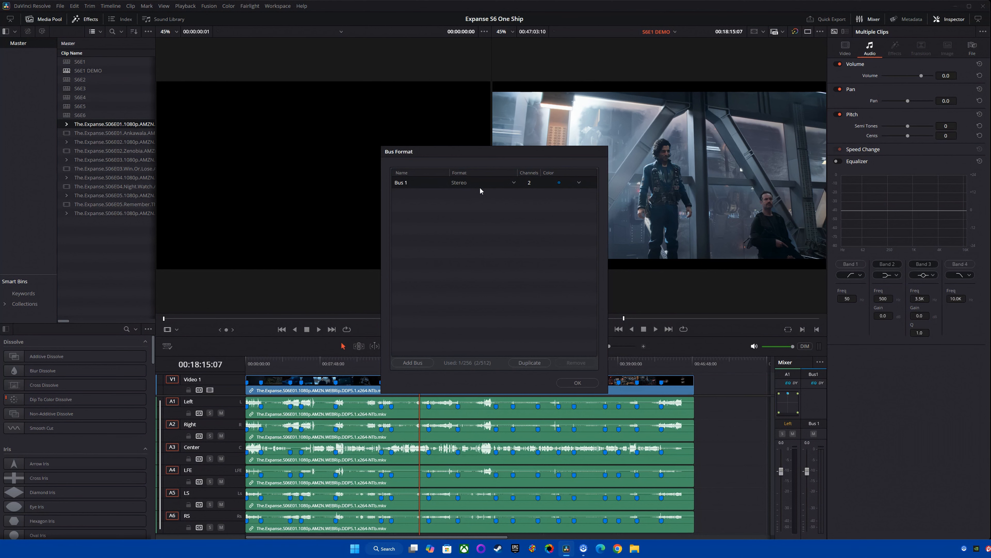
# Set the format of Bus 1 to 5.1 and confirm the bus format settings.
pyautogui.click(504, 186)
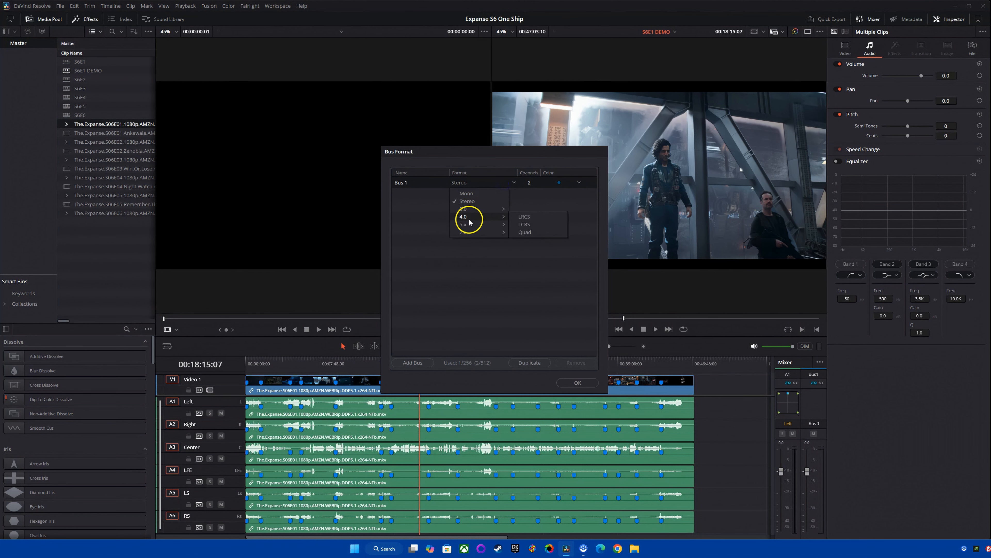
pyautogui.moveTo(469, 235)
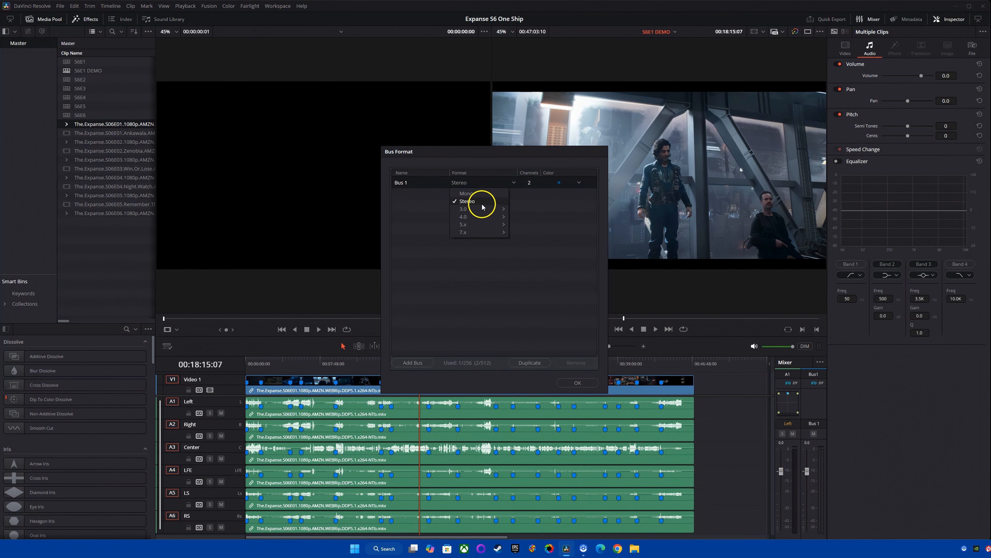
pyautogui.moveTo(483, 210)
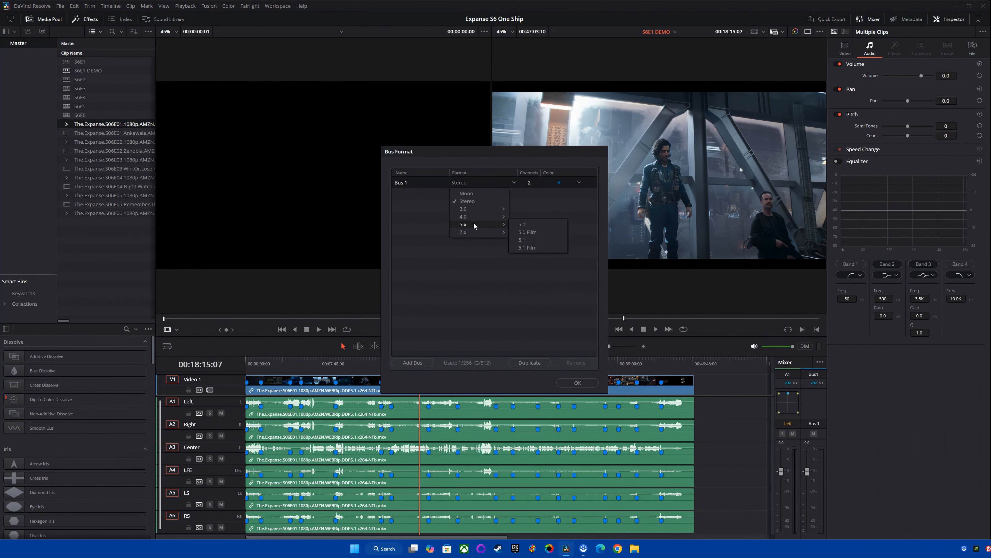
pyautogui.click(484, 225)
pyautogui.click(521, 240)
pyautogui.click(527, 247)
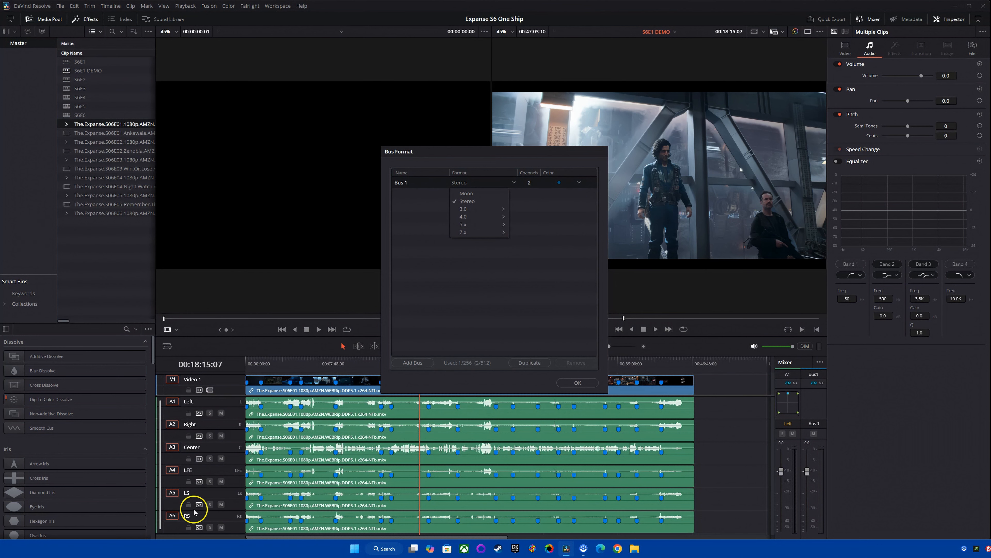
pyautogui.moveTo(471, 224)
pyautogui.moveTo(492, 224)
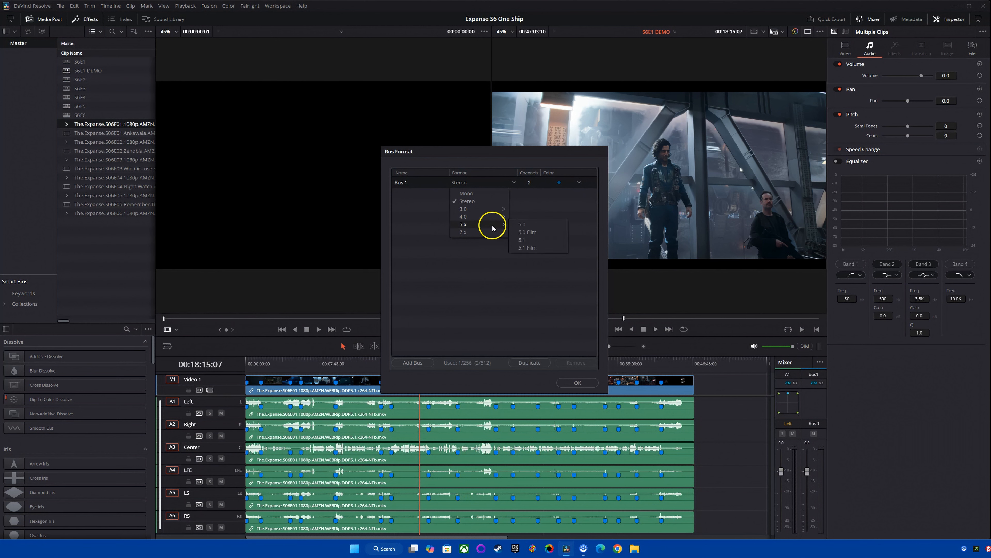
pyautogui.click(522, 240)
pyautogui.click(460, 239)
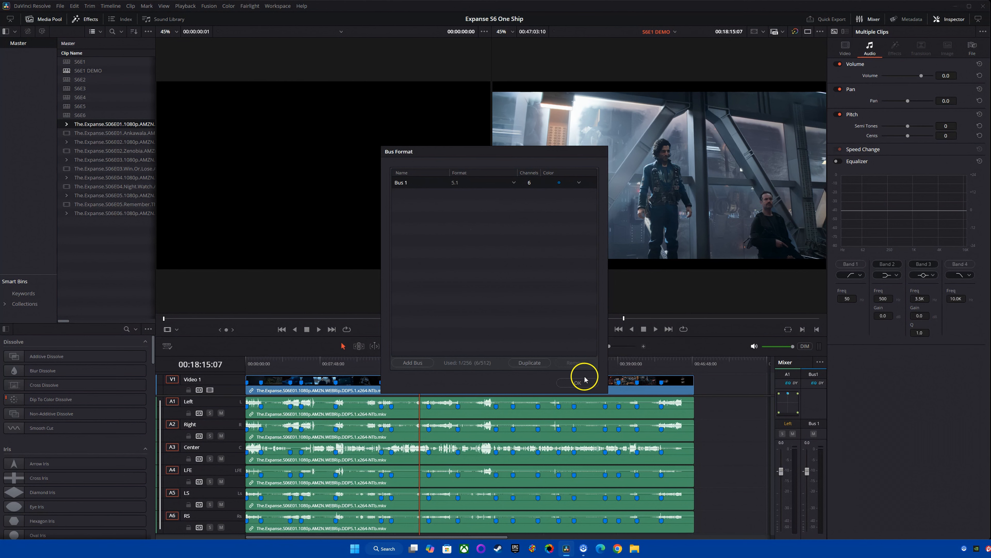
pyautogui.click(577, 382)
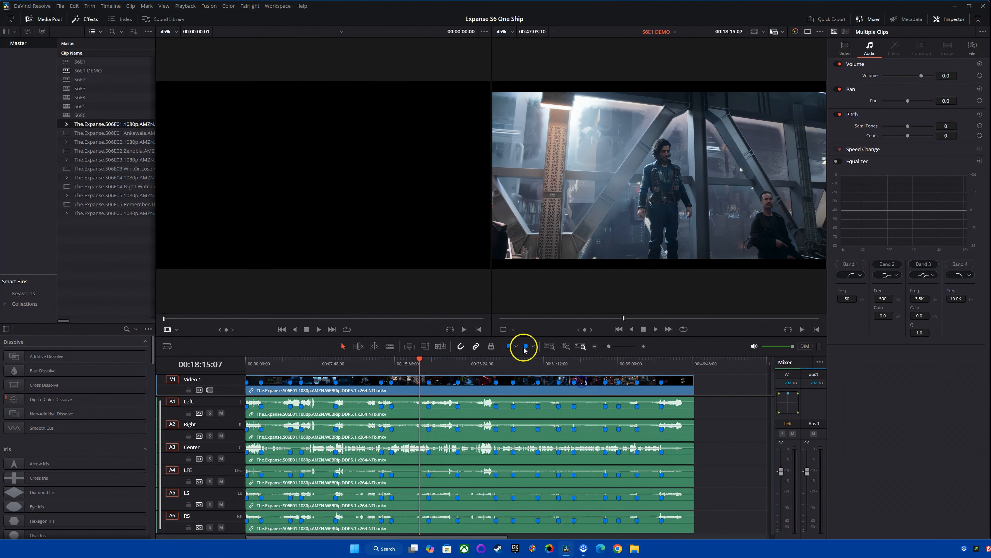
# Unlink the link group that joins the Left, Right, Center, LFE, LS and RS tracks.
pyautogui.click(250, 6)
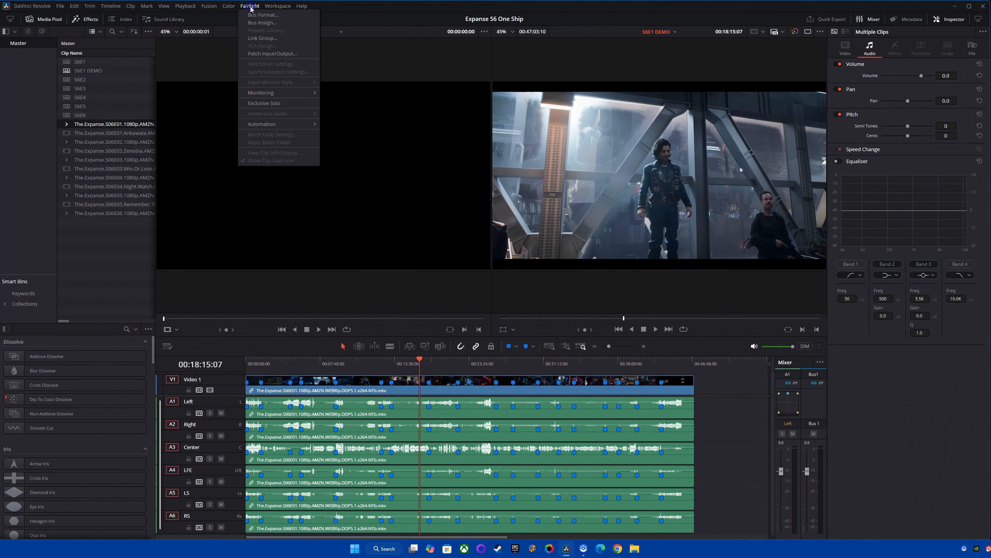
pyautogui.click(262, 38)
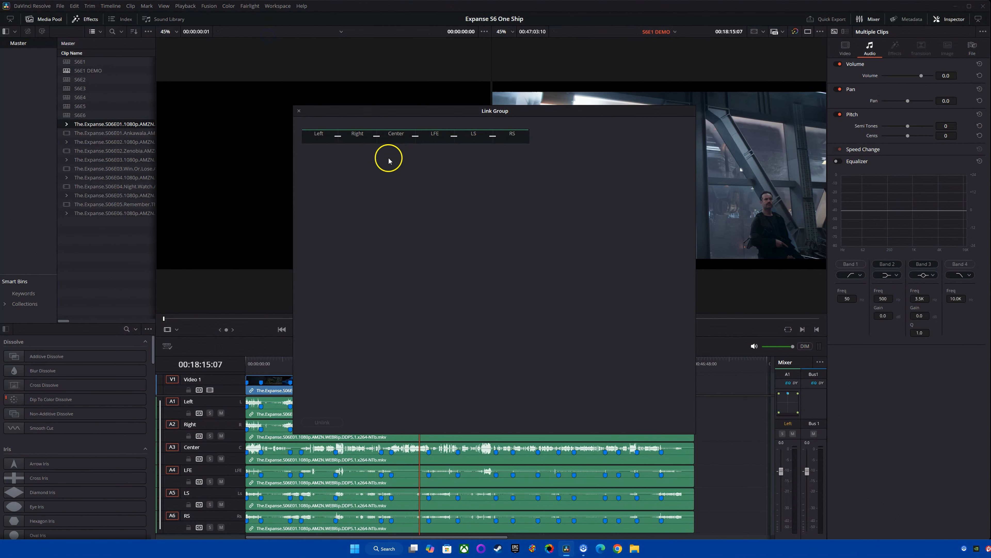
pyautogui.click(315, 134)
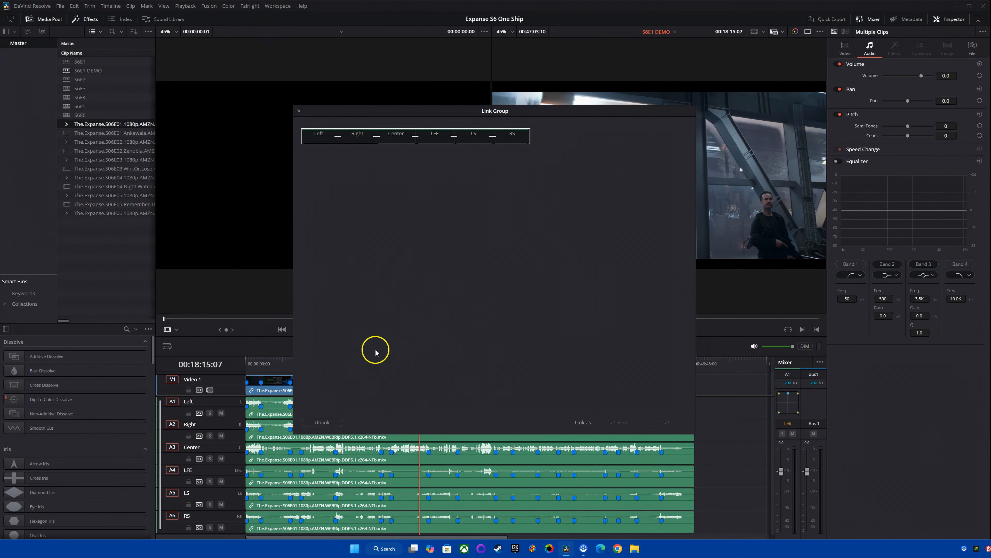
pyautogui.click(322, 422)
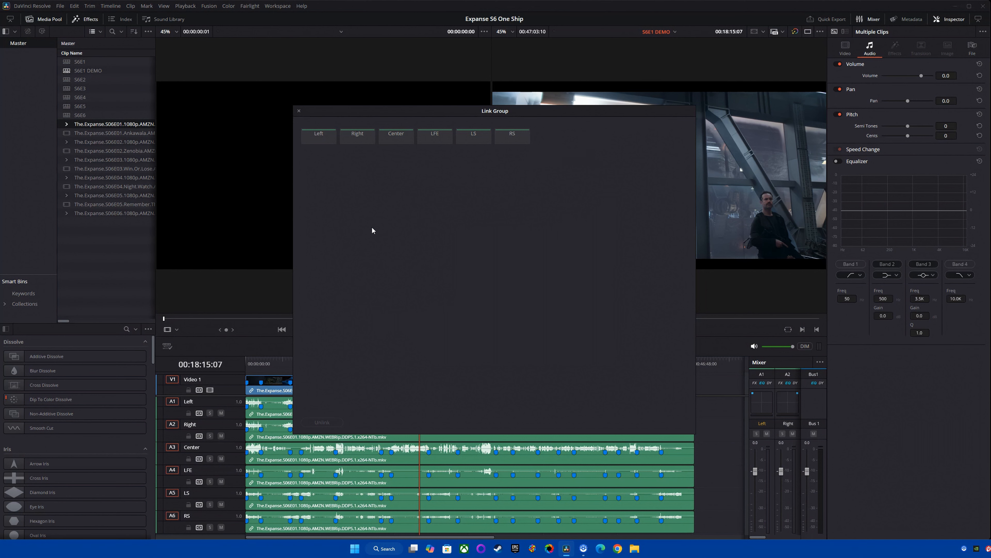
# Link the Left, Right, Center, LFE, LS and RS tracks as a 5.1 group.
pyautogui.click(389, 217)
pyautogui.click(318, 136)
pyautogui.click(327, 137)
pyautogui.click(324, 135)
pyautogui.click(354, 137)
pyautogui.click(388, 138)
pyautogui.click(436, 139)
pyautogui.click(461, 138)
pyautogui.click(507, 143)
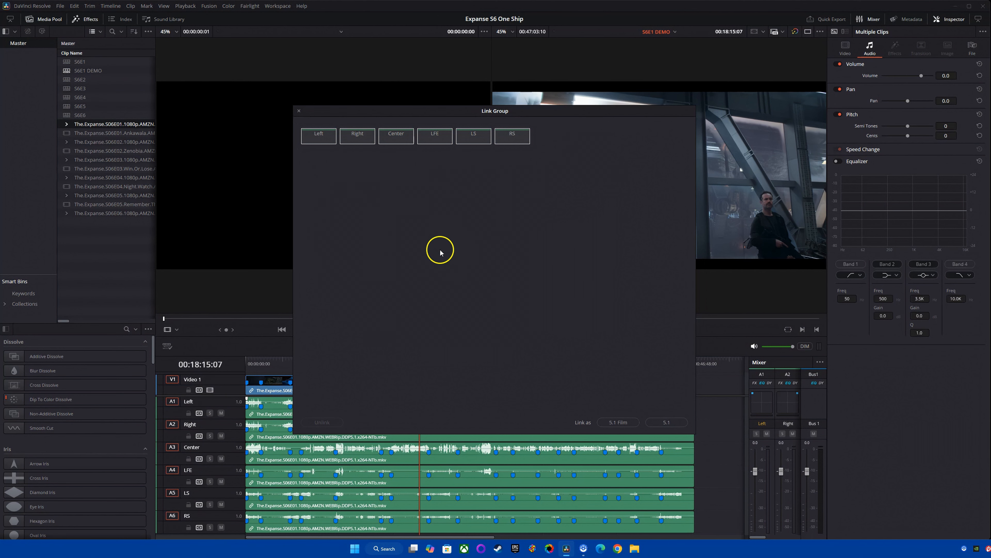
pyautogui.click(681, 424)
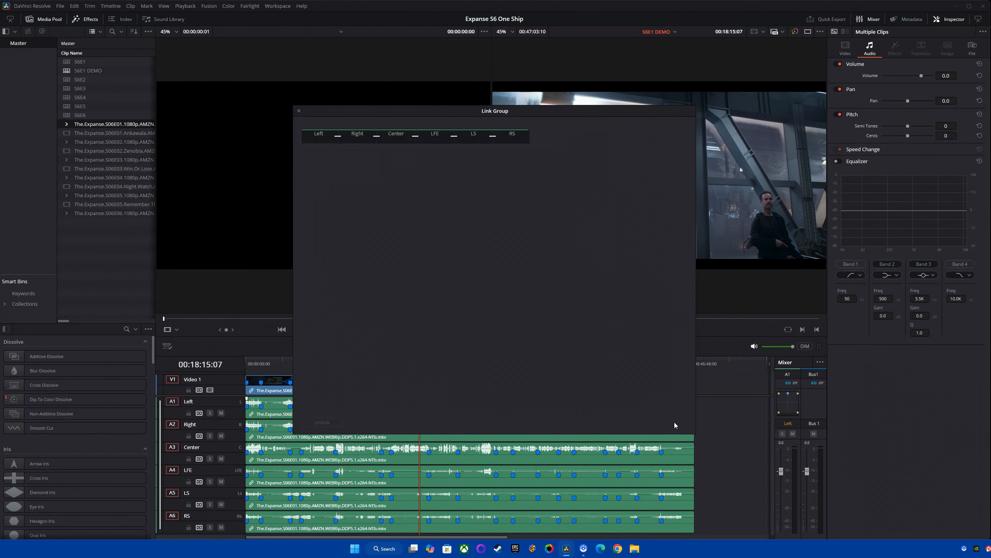
# Unlink the 5.1 track group again and close the link group settings.
pyautogui.click(316, 136)
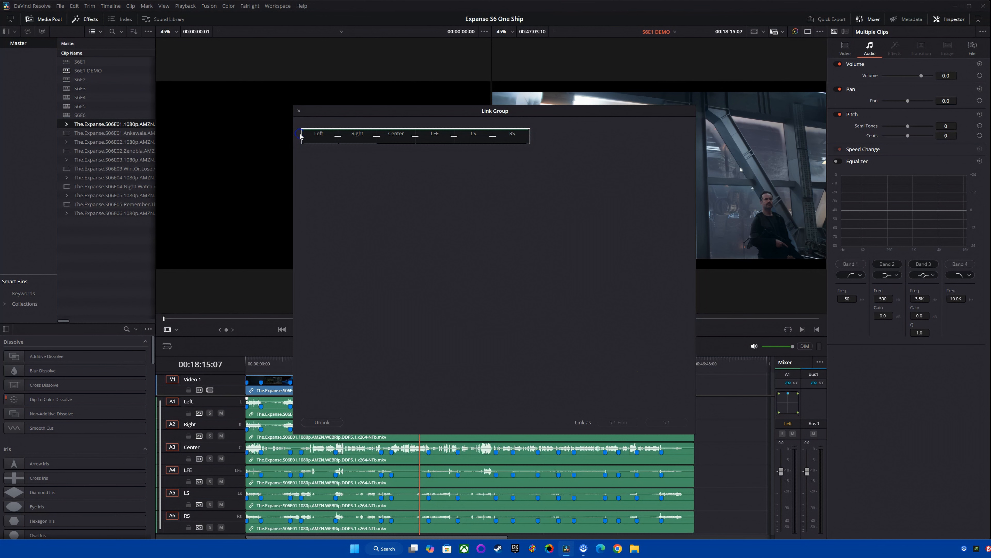
pyautogui.click(326, 425)
pyautogui.click(525, 259)
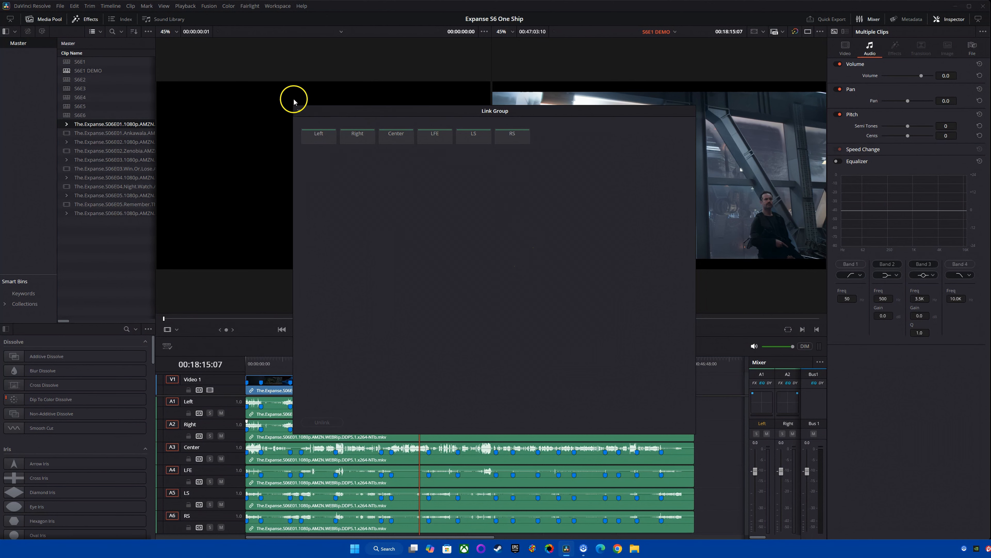
pyautogui.click(299, 112)
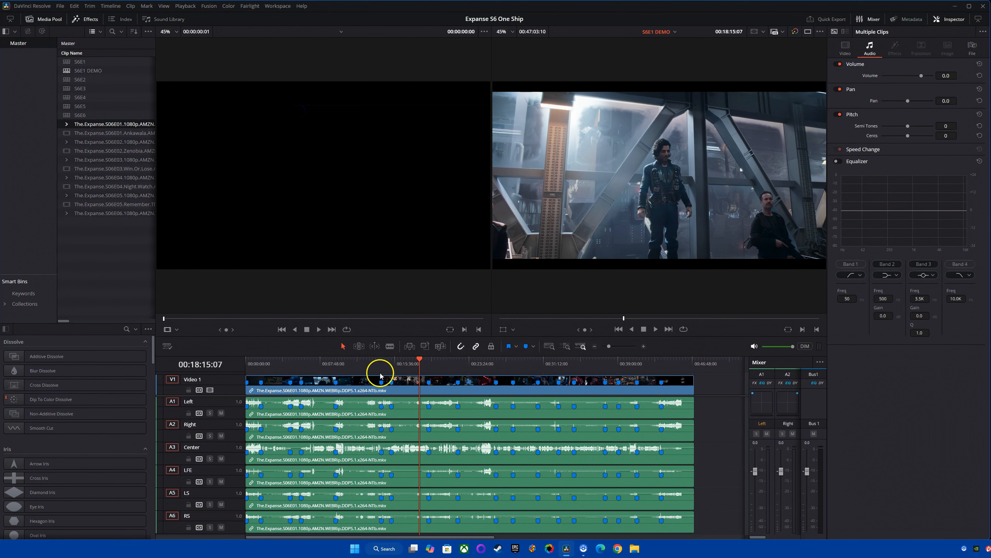
# Open the audio clip attributes of the S06E01 Ankawala clip and set the format of its Audio 1 track to Mono.
pyautogui.click(106, 133)
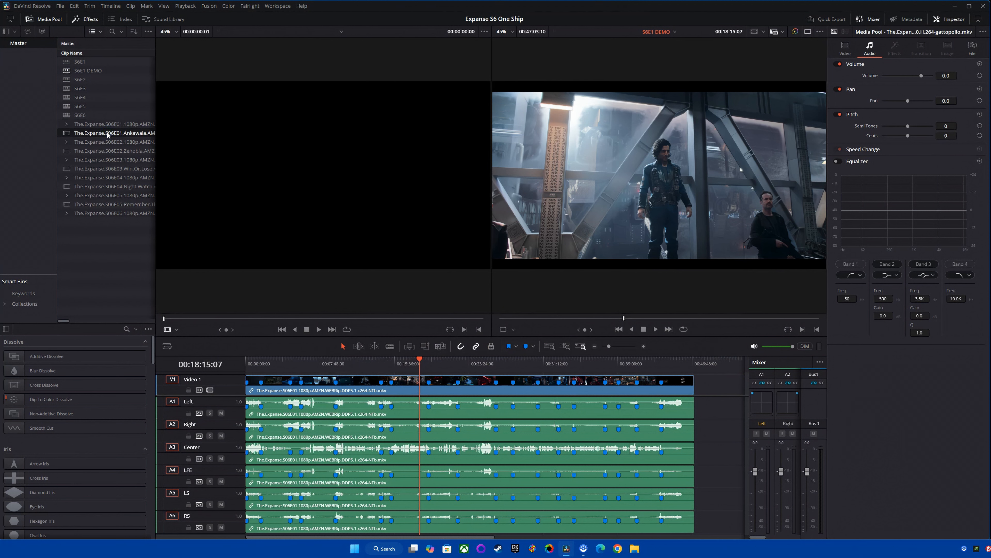
pyautogui.rightClick(106, 133)
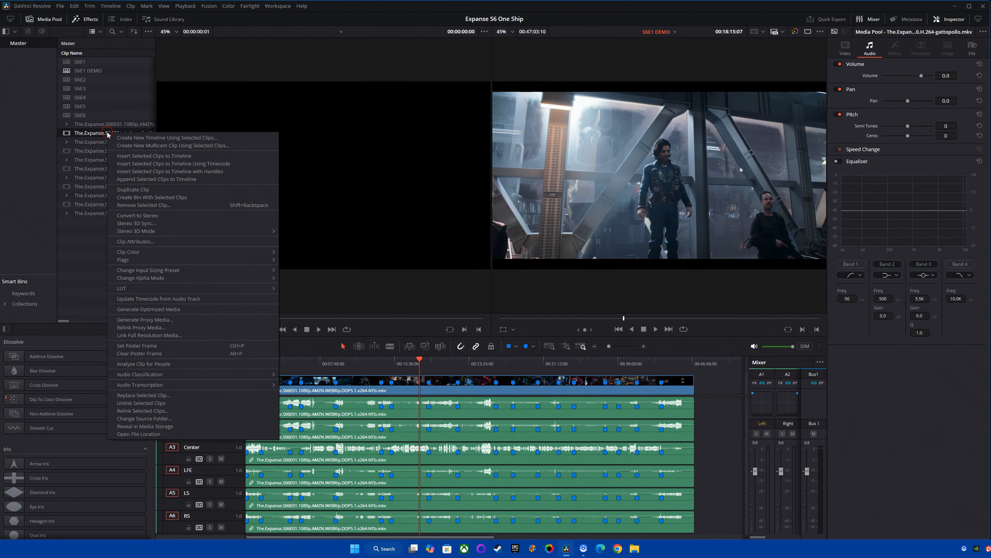
pyautogui.click(144, 241)
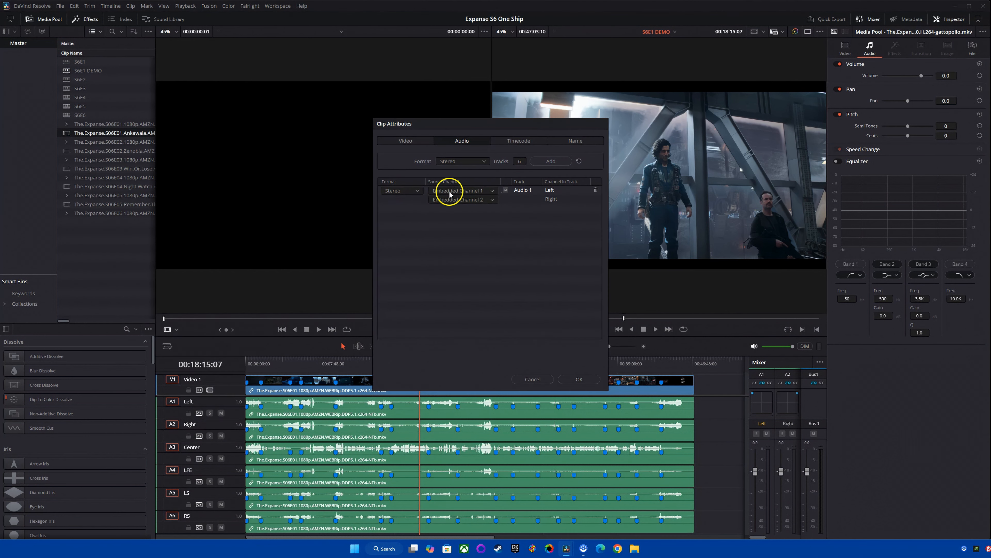
pyautogui.click(488, 204)
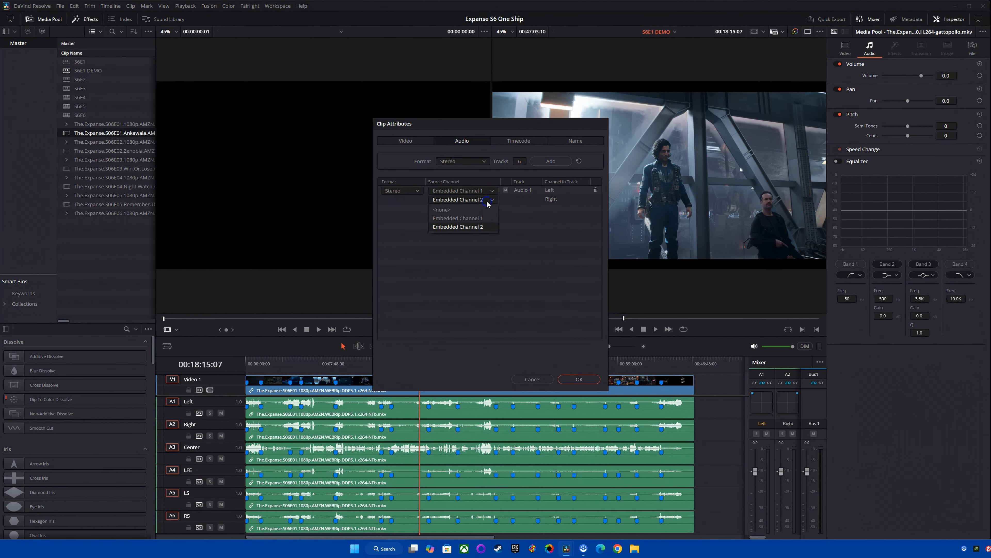
pyautogui.click(506, 247)
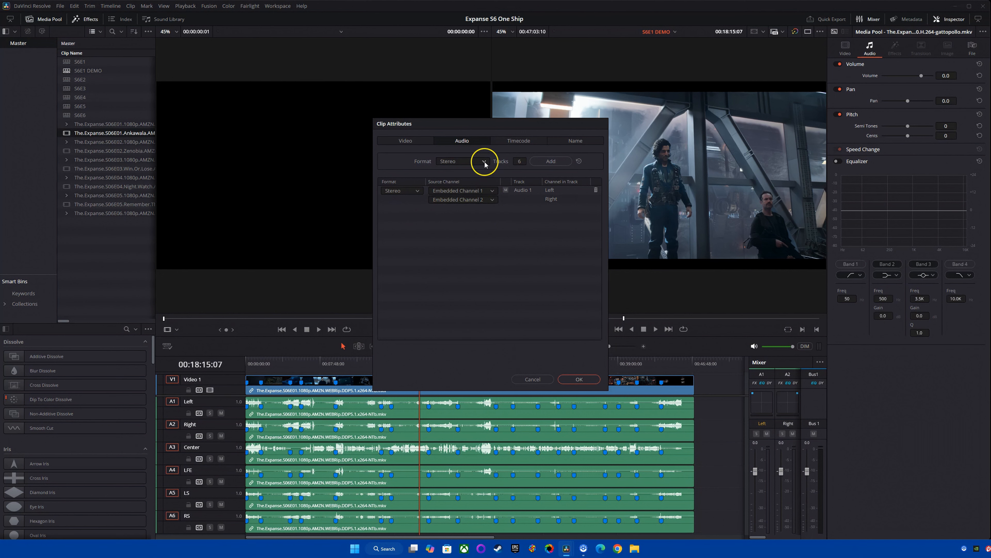
pyautogui.click(504, 165)
pyautogui.click(435, 203)
pyautogui.click(385, 223)
pyautogui.click(415, 192)
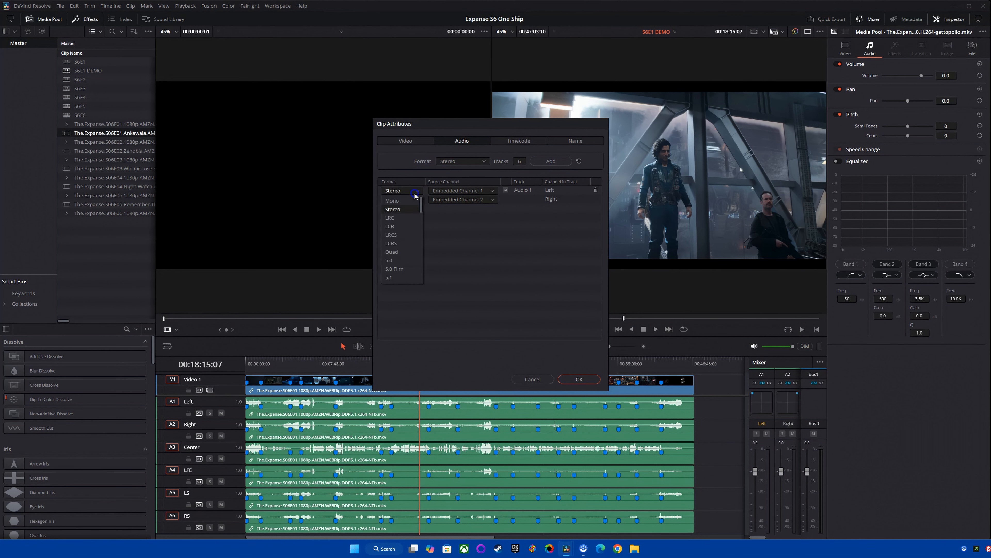
pyautogui.click(400, 201)
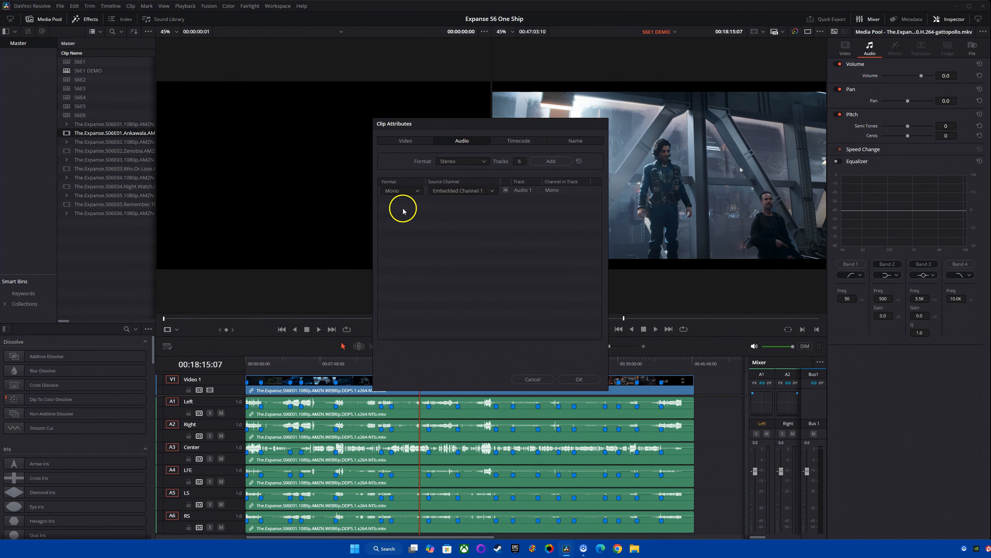
# Add six Mono tracks in the clip attributes and delete the surplus Audio 7 track.
pyautogui.click(476, 161)
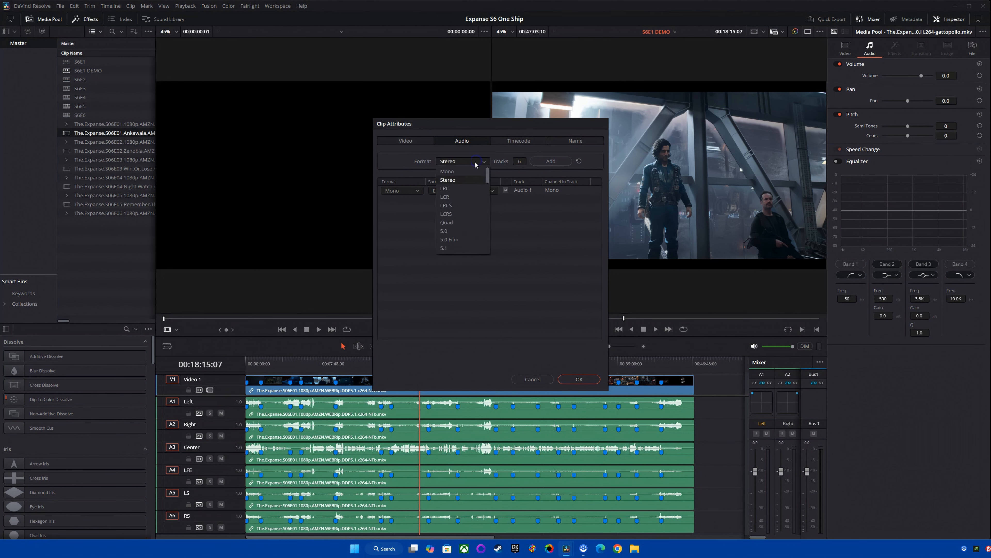
pyautogui.click(454, 172)
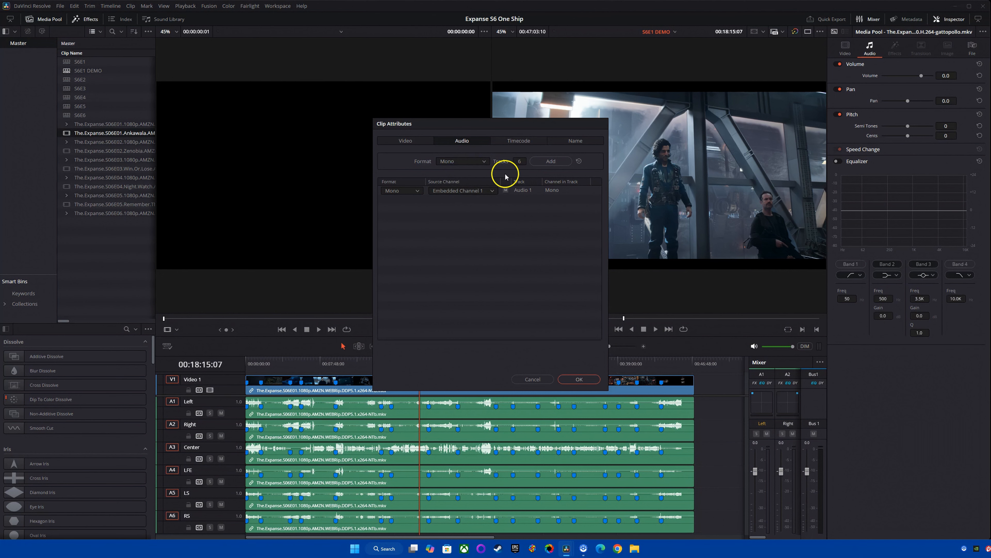
pyautogui.click(554, 162)
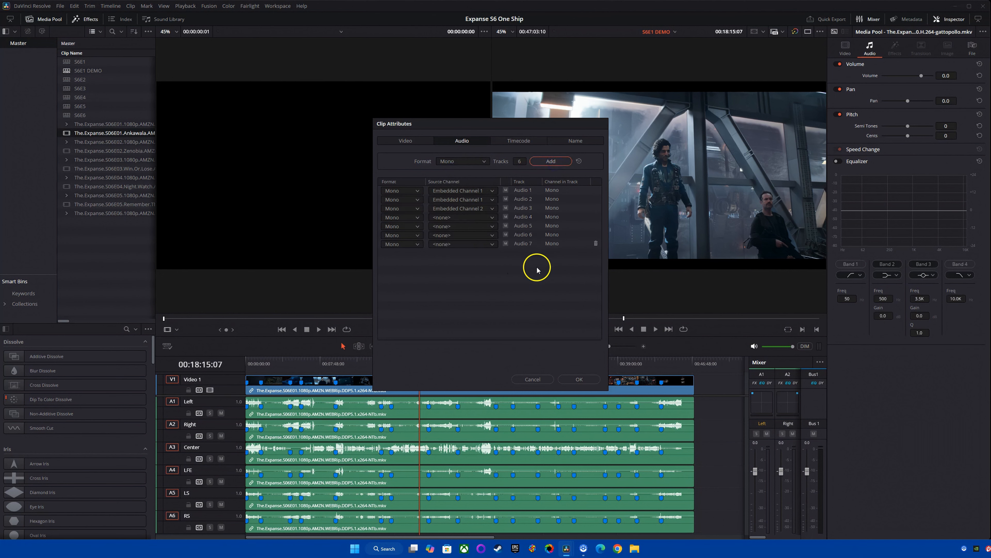
pyautogui.click(596, 243)
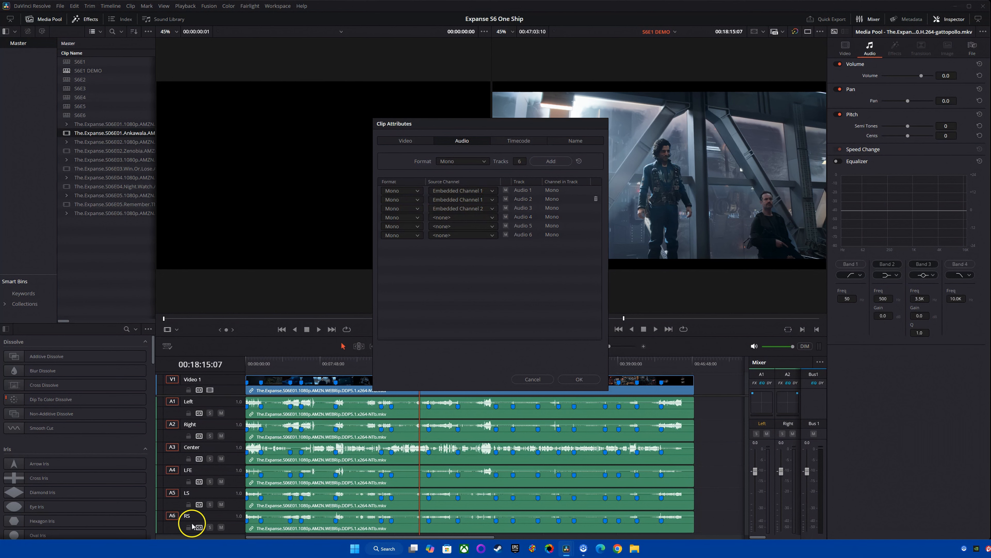
# Set the source channels of Audio 2 and Audio 6 to Embedded Channel 2, Audio 5 to Embedded Channel 1 and Audio 4 to none.
pyautogui.click(469, 199)
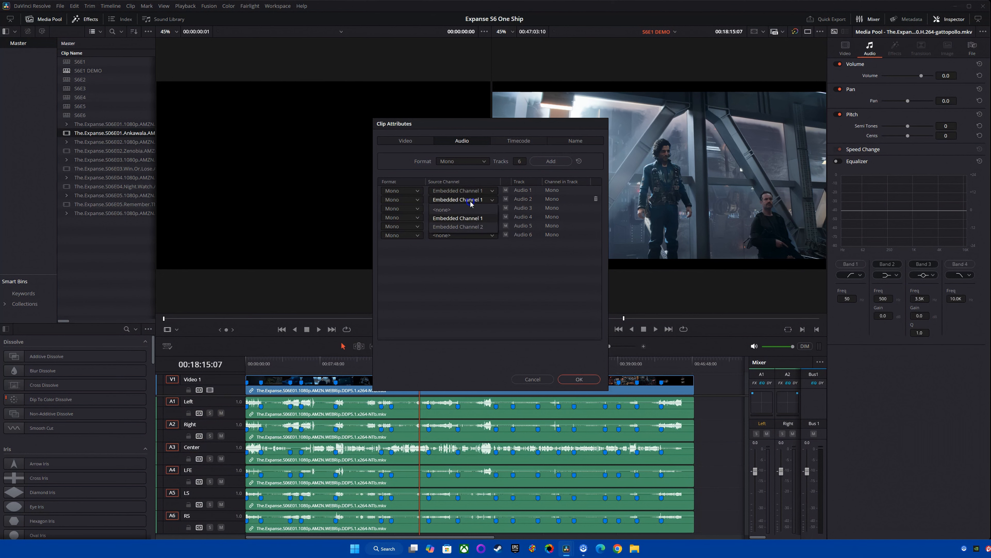
pyautogui.click(480, 227)
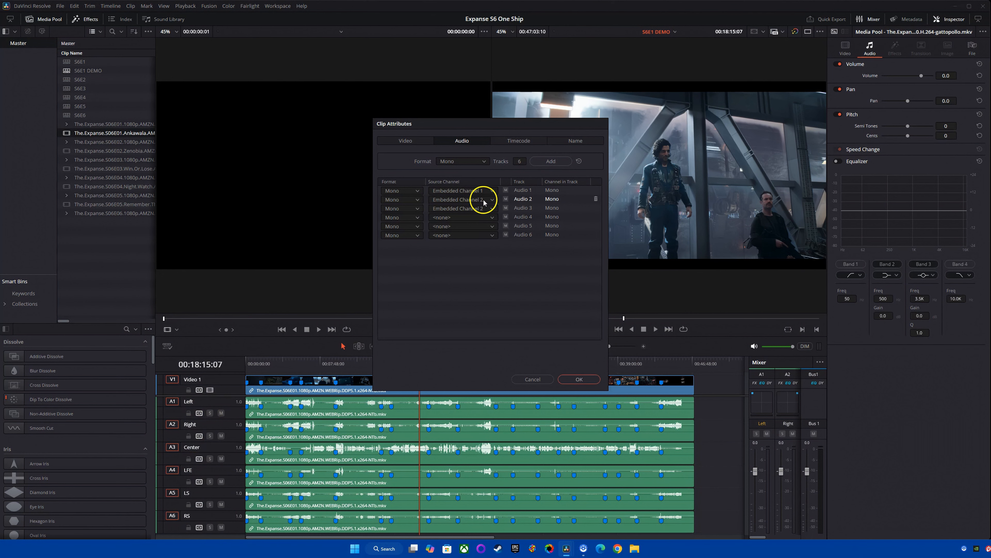
pyautogui.click(478, 218)
pyautogui.click(446, 227)
pyautogui.click(482, 226)
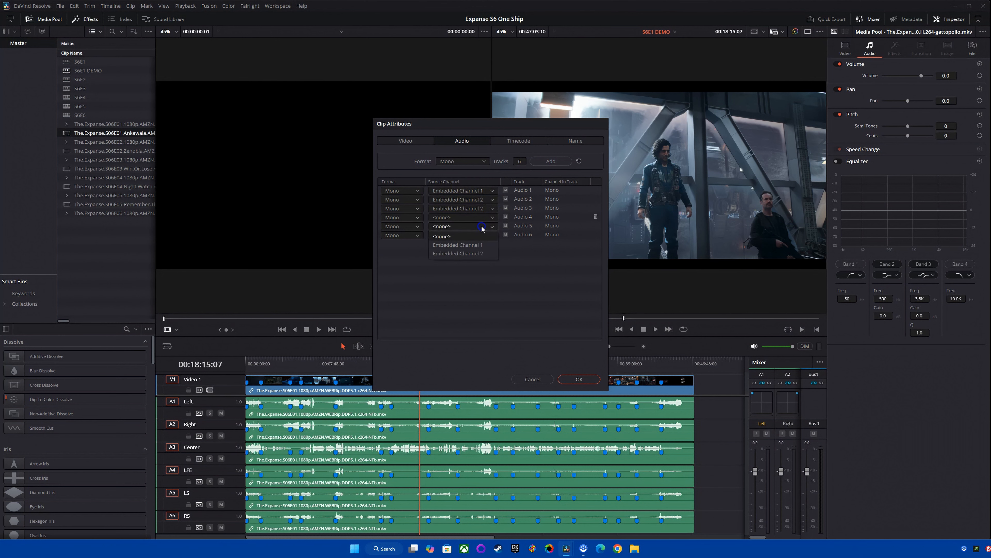
pyautogui.click(466, 245)
pyautogui.click(474, 235)
pyautogui.click(472, 263)
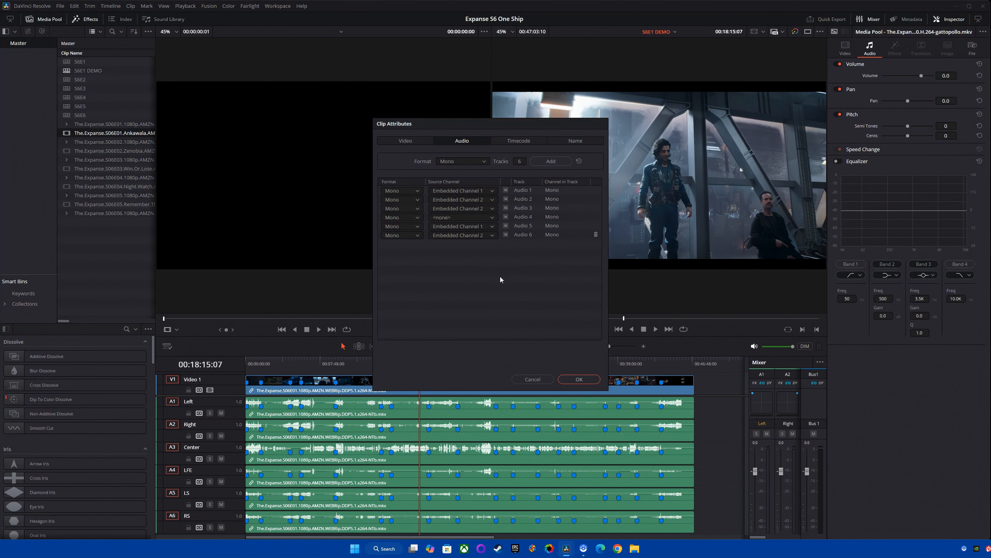
# Set Audio 3 to Stereo with Embedded Channel 1 as Left and Embedded Channel 2 as Right, and apply the clip attributes.
pyautogui.moveTo(488, 243); pyautogui.dragTo(491, 207)
pyautogui.click(492, 209)
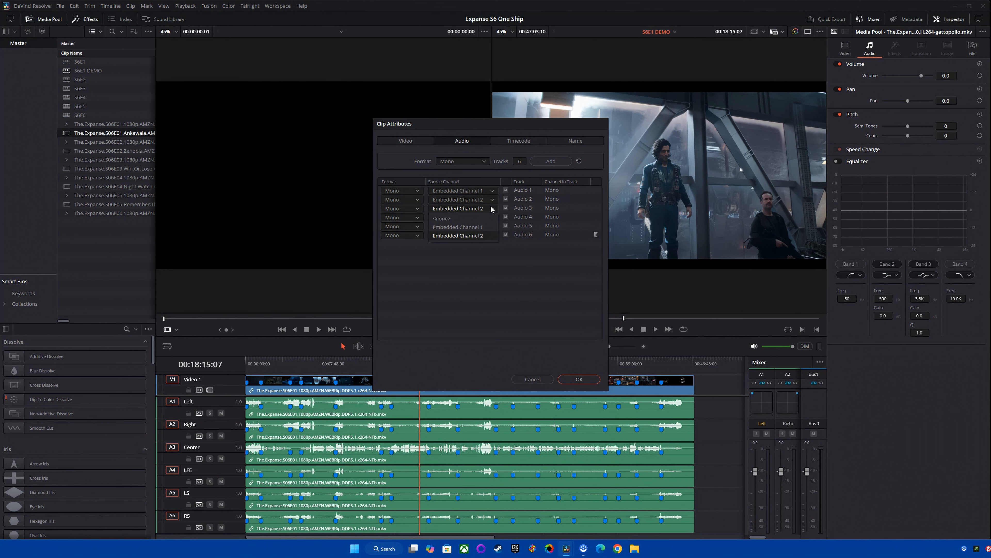
pyautogui.click(491, 209)
pyautogui.click(415, 208)
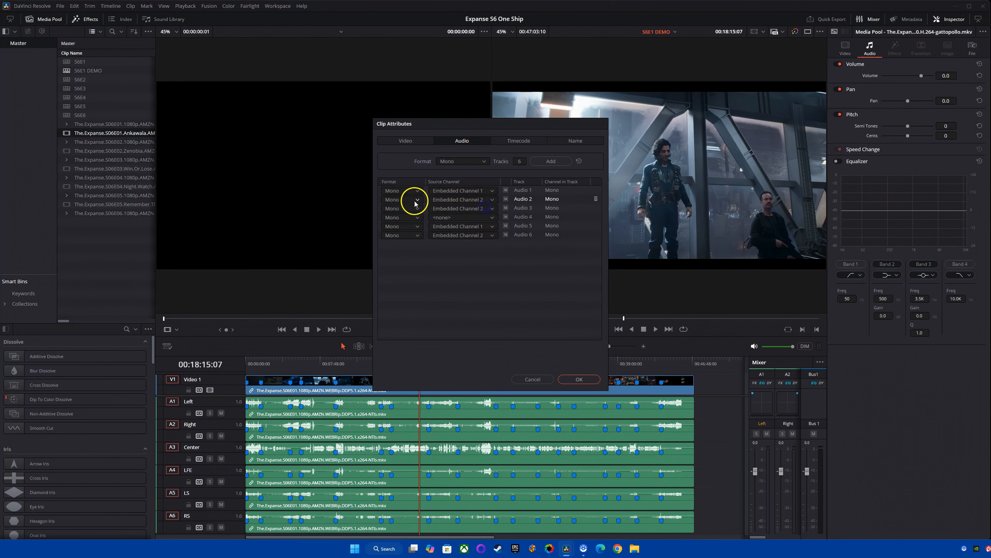
pyautogui.click(402, 230)
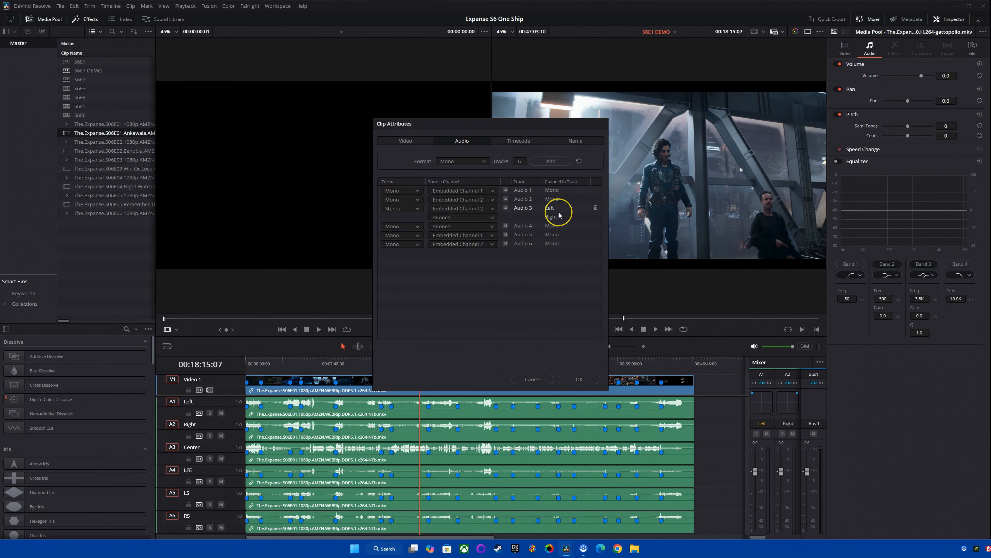
pyautogui.click(461, 208)
pyautogui.click(472, 226)
pyautogui.click(474, 217)
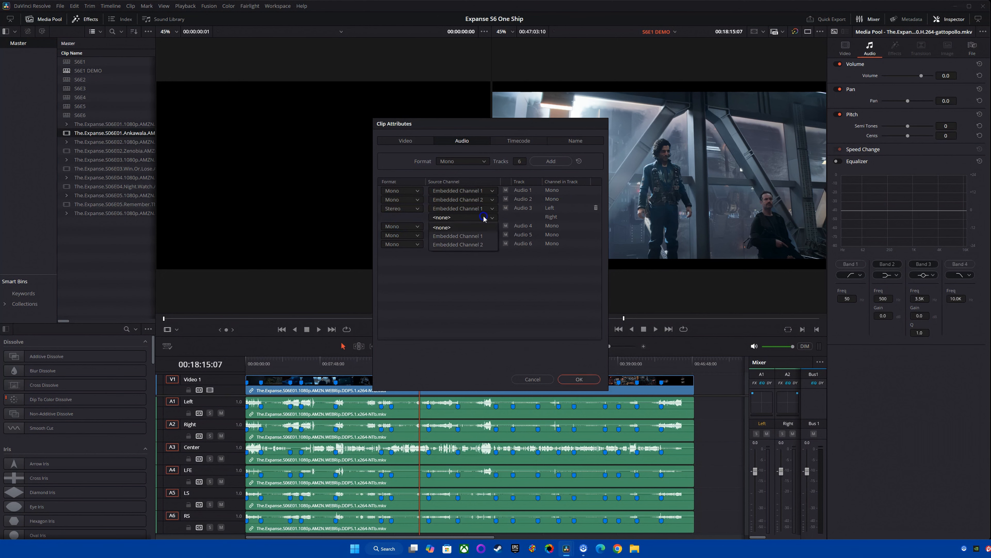
pyautogui.click(460, 236)
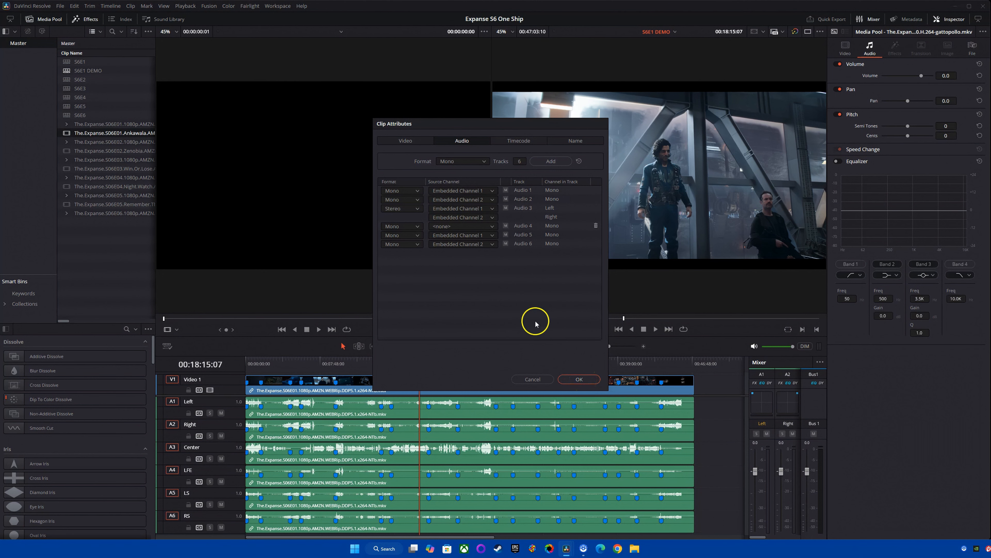
pyautogui.click(578, 378)
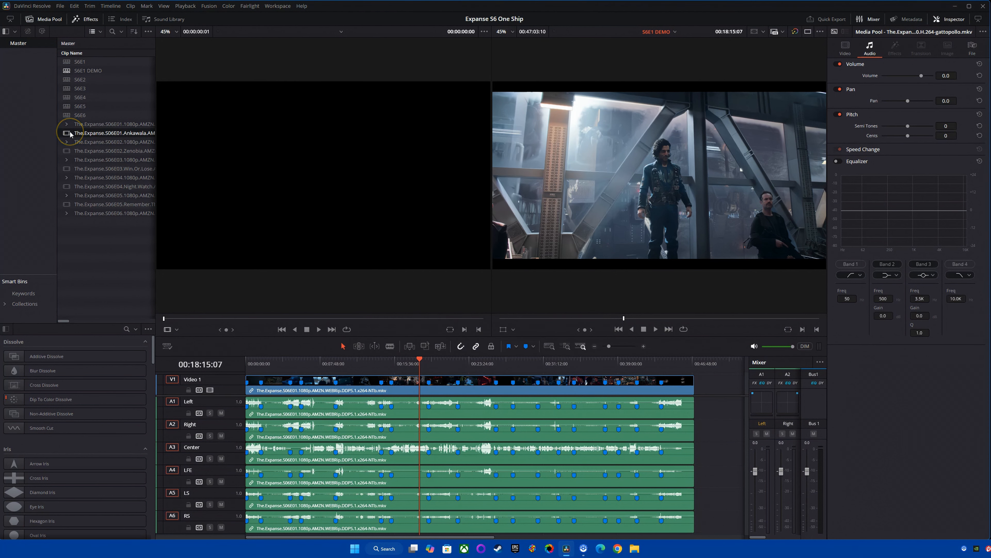
# Place the S06E01 Ankawala clip on the timeline after the main episode clip and move the playhead onto it.
pyautogui.moveTo(68, 134); pyautogui.dragTo(693, 390)
pyautogui.click(707, 364)
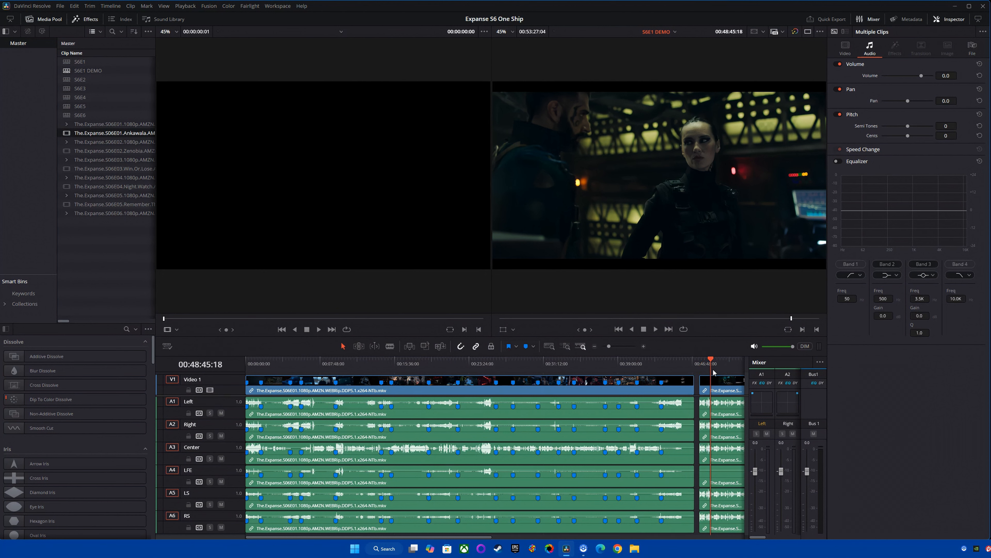
pyautogui.hotkey('ctrl', '=')
pyautogui.hotkey('ctrl', '=')
# Unlink the Ankawala clip's video from its audio tracks on the timeline and select only its video part.
pyautogui.click(628, 386)
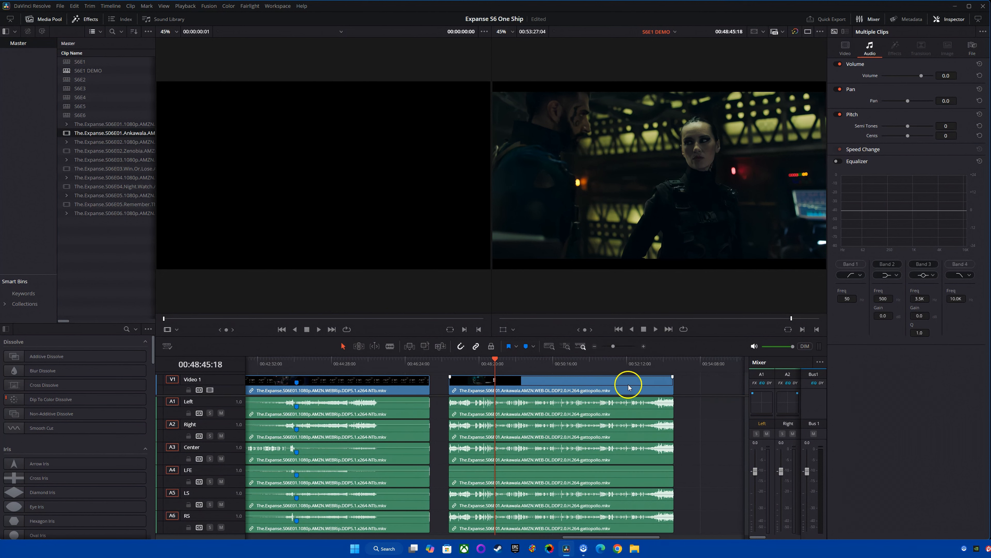
pyautogui.rightClick(622, 386)
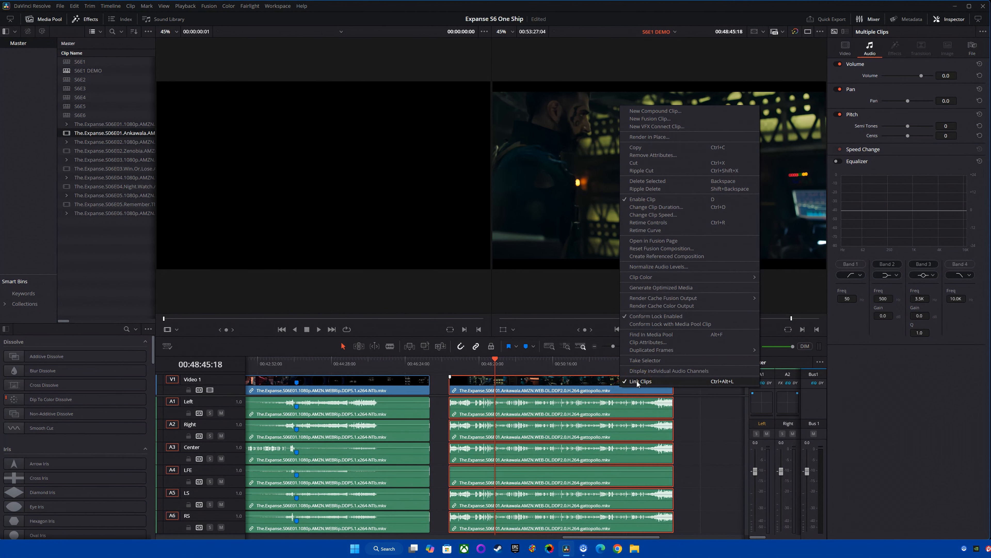
pyautogui.click(636, 381)
pyautogui.click(685, 387)
pyautogui.click(549, 390)
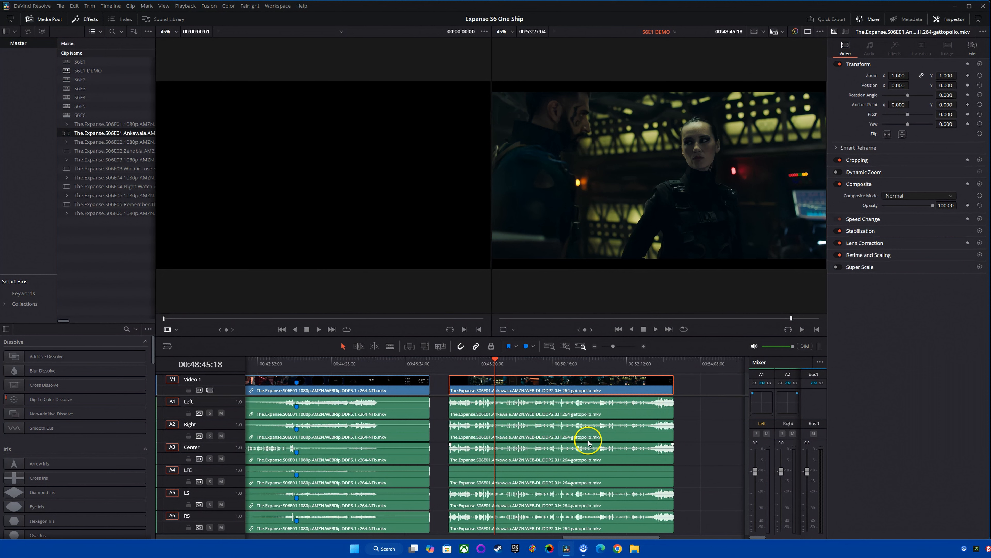
# Select the unlinked Ankawala audio clips from the Left track down to the RS track individually to check their separation.
pyautogui.click(601, 423)
pyautogui.click(634, 410)
pyautogui.click(629, 435)
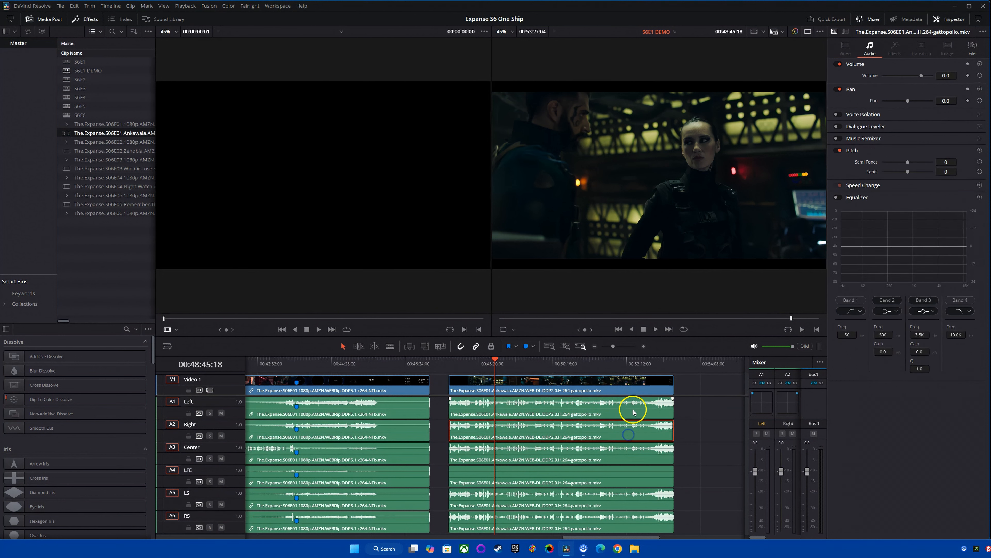
pyautogui.click(634, 453)
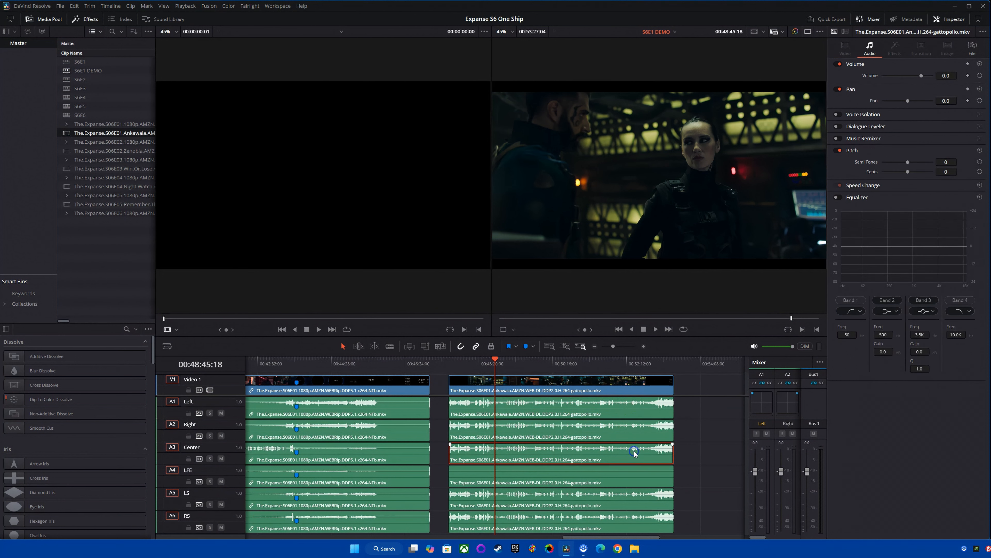
pyautogui.click(621, 477)
pyautogui.click(622, 500)
pyautogui.click(624, 526)
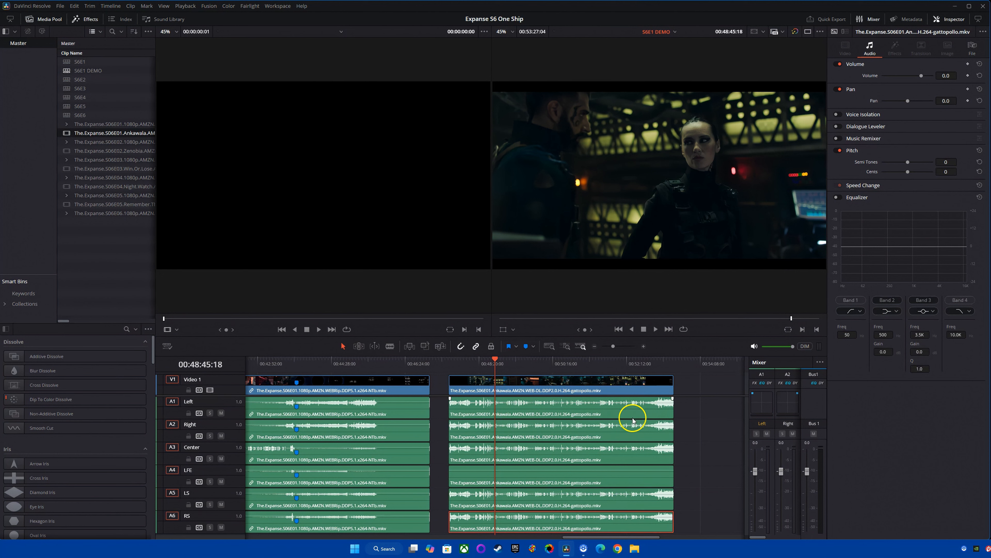
# Enable Music Remixer with Mute Voice on the Ankawala audio clips in the Left and Right tracks.
pyautogui.click(619, 405)
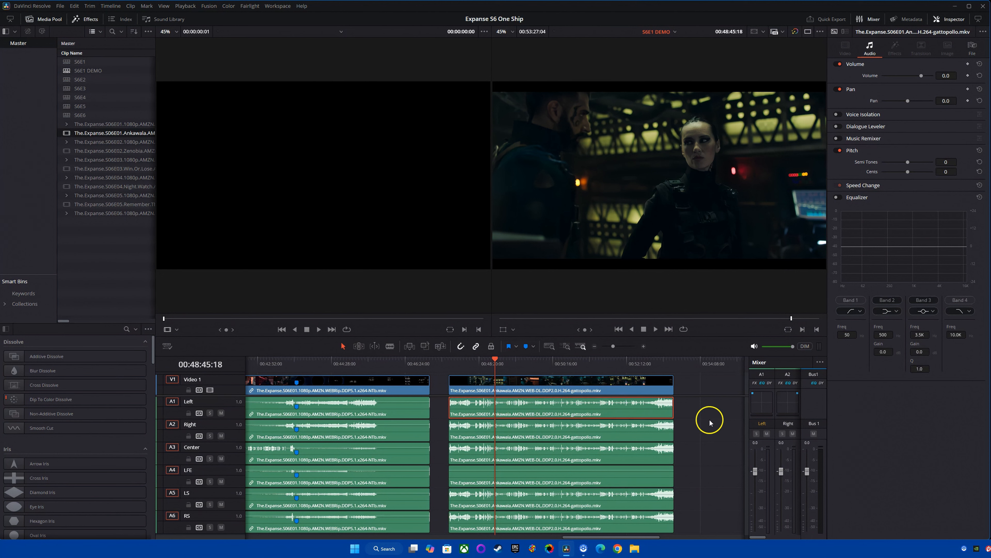
pyautogui.click(837, 138)
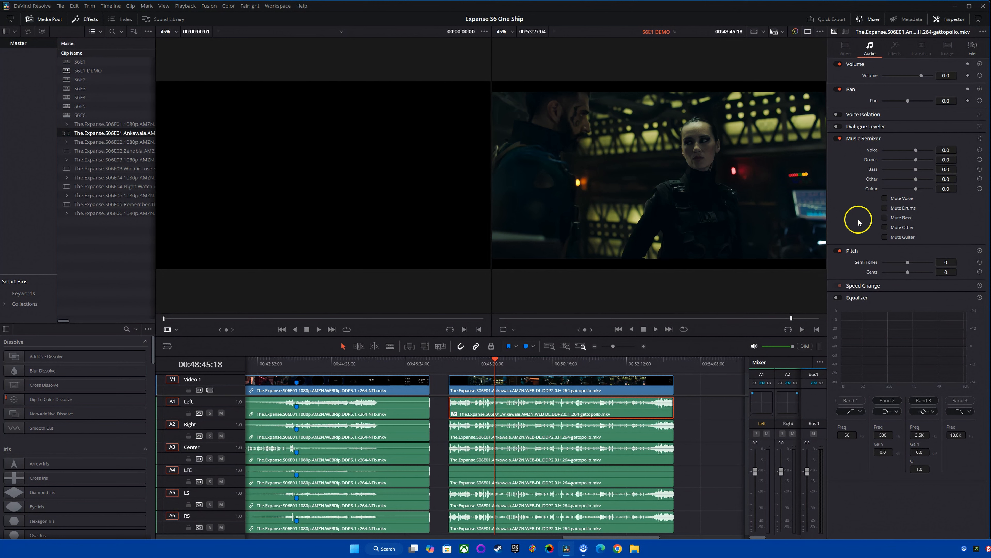
pyautogui.click(885, 198)
pyautogui.click(609, 433)
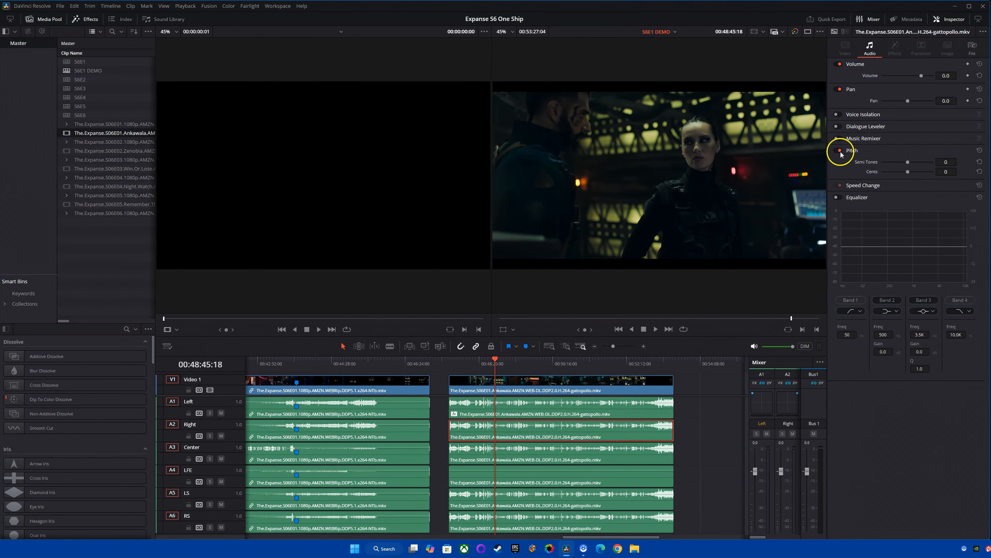
pyautogui.click(884, 197)
pyautogui.click(885, 198)
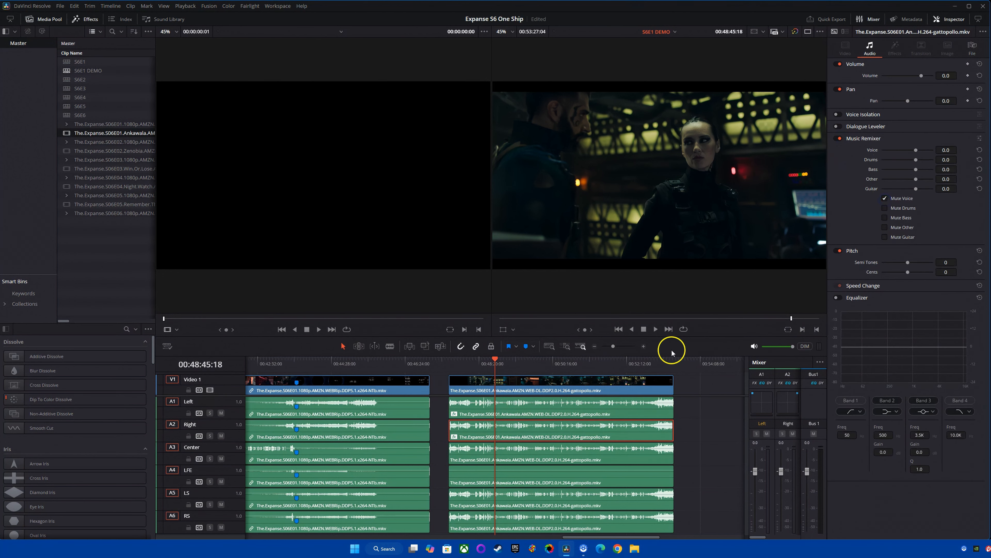
# Check the Music Remixer settings of the Ankawala audio clips in the Left and Right tracks.
pyautogui.click(562, 414)
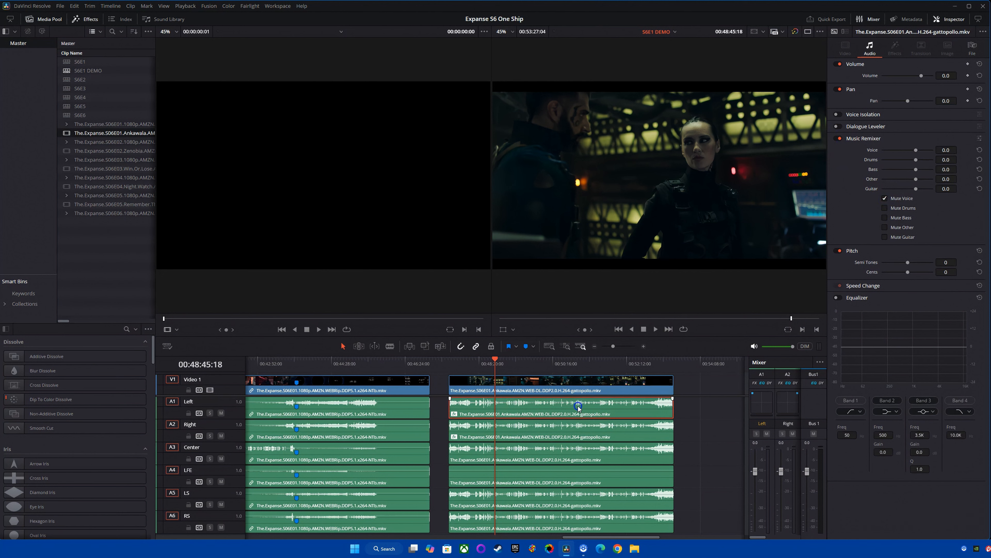
pyautogui.click(572, 424)
pyautogui.click(578, 409)
pyautogui.click(563, 435)
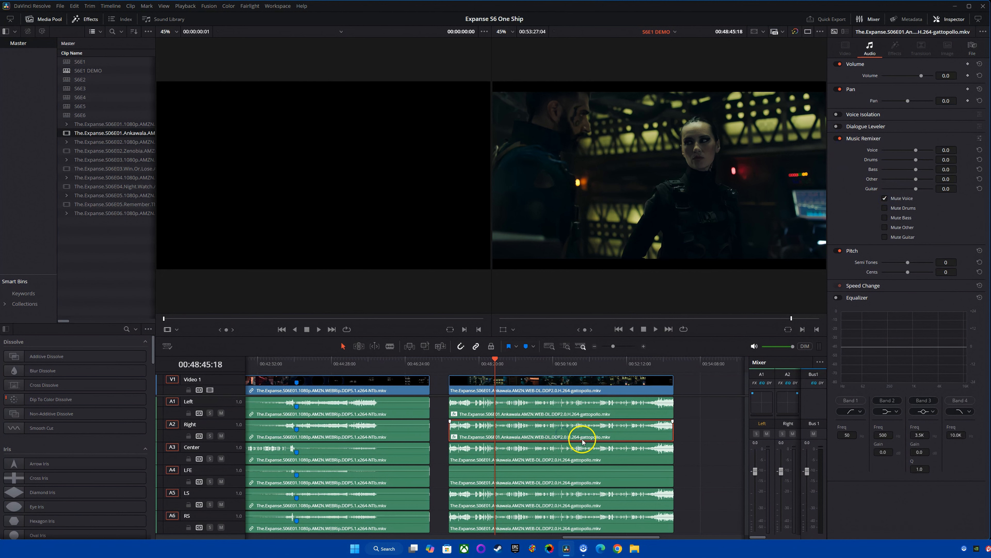
# Enable Music Remixer on the Ankawala clip in the Center track and mute its Drums, Bass, Other and Guitar.
pyautogui.click(572, 457)
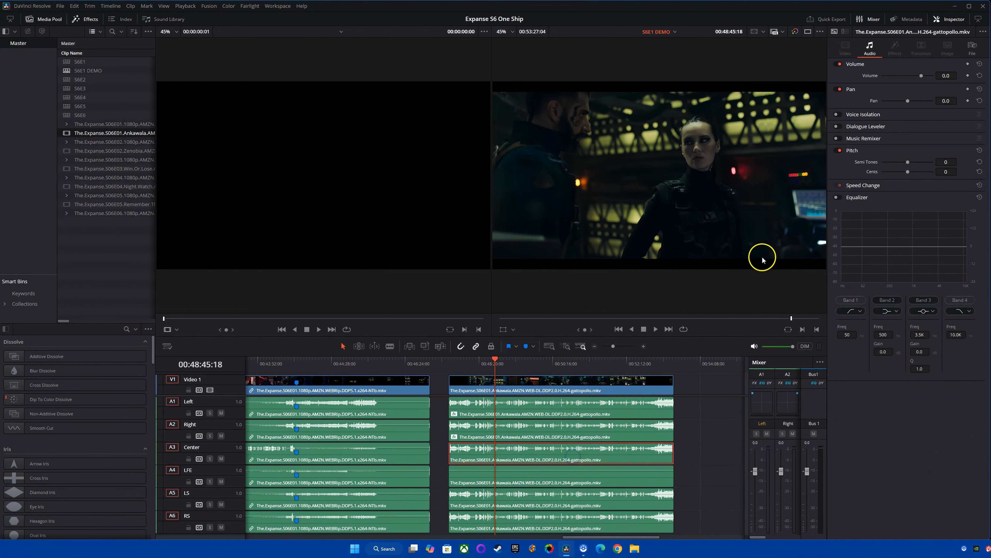
pyautogui.click(837, 138)
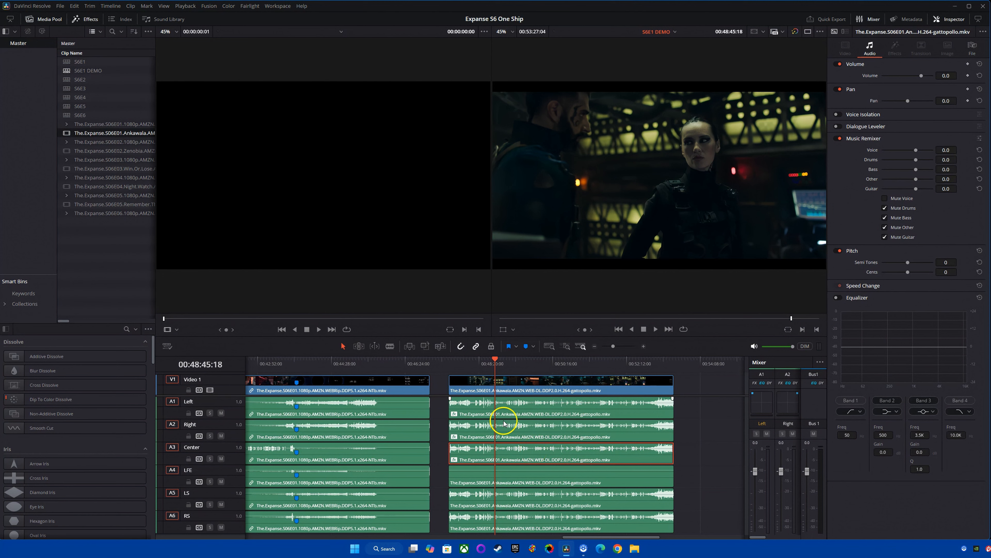
# Compare the Music Remixer settings of the Ankawala audio clips in the Left, Right and Center tracks and inspect the LFE clip.
pyautogui.click(526, 407)
pyautogui.click(521, 429)
pyautogui.click(527, 410)
pyautogui.click(525, 430)
pyautogui.click(532, 451)
pyautogui.click(588, 483)
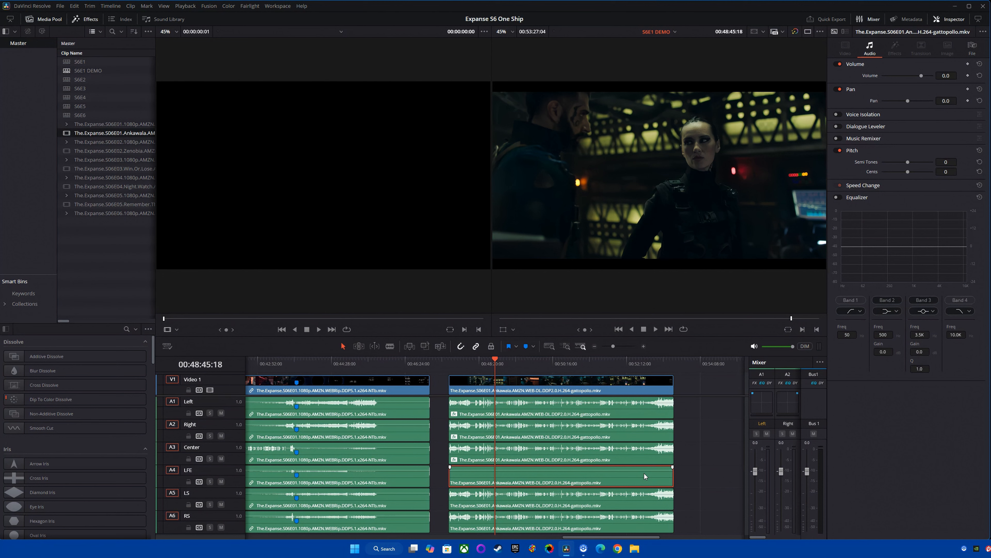
# Enable Music Remixer with Mute Voice on the Ankawala audio clips in the LS and RS tracks.
pyautogui.click(643, 498)
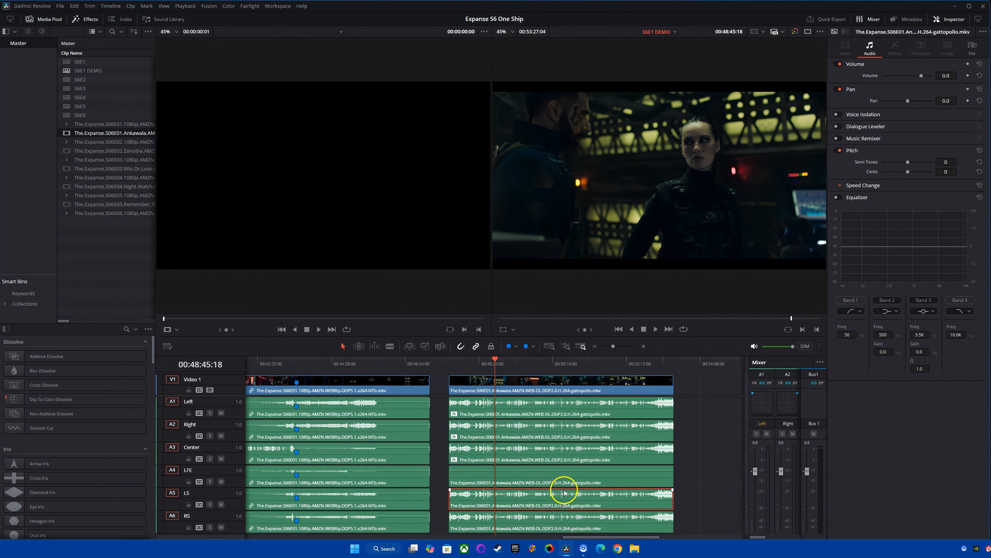
pyautogui.click(840, 140)
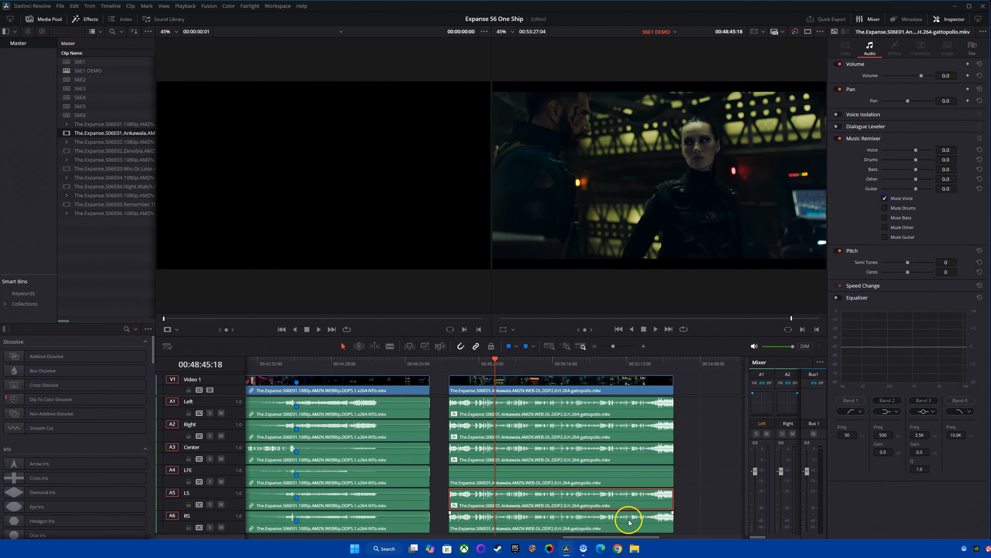
pyautogui.click(625, 521)
pyautogui.click(841, 142)
pyautogui.click(885, 198)
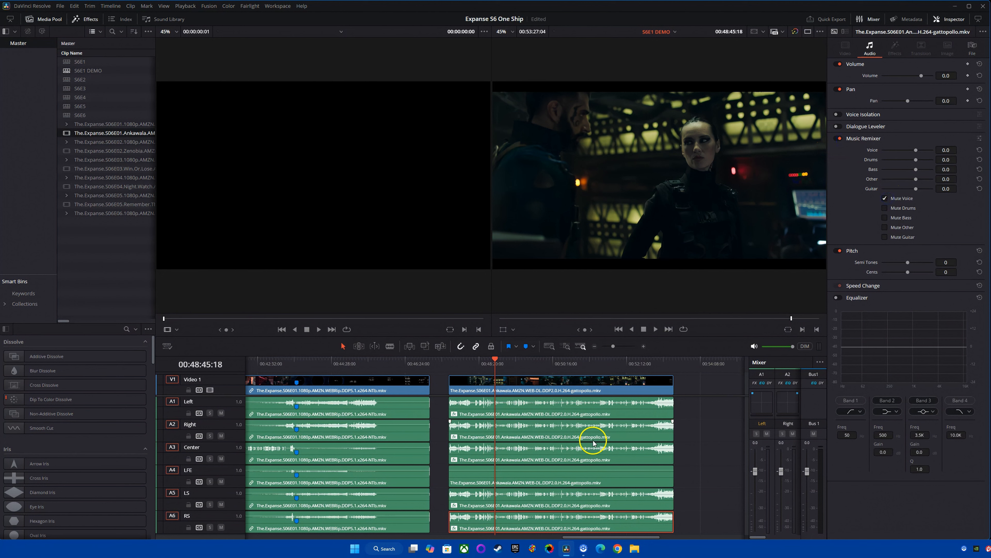
# Check the Music Remixer settings of the Ankawala clips in the LS, Left and Right tracks against each other.
pyautogui.click(633, 503)
pyautogui.click(624, 491)
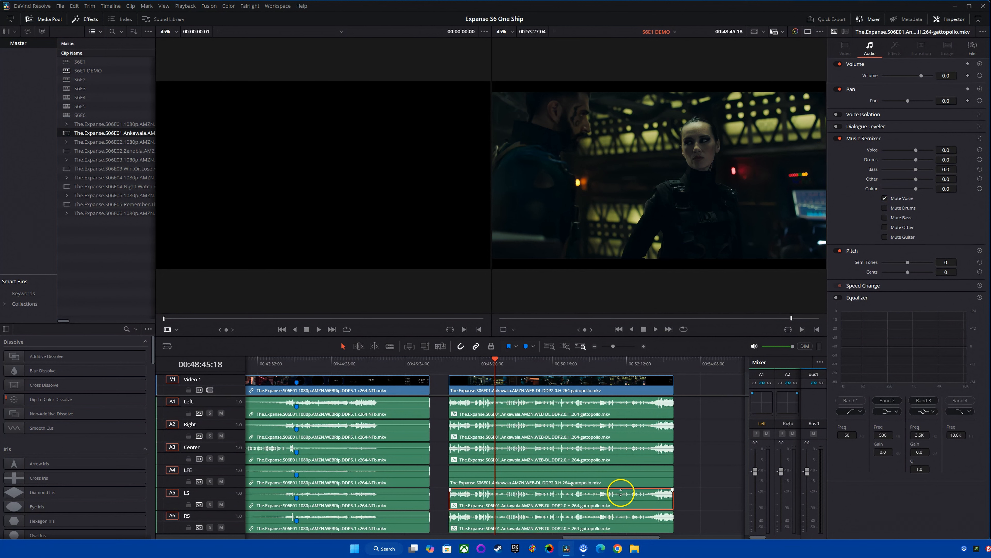
pyautogui.click(612, 410)
pyautogui.click(626, 436)
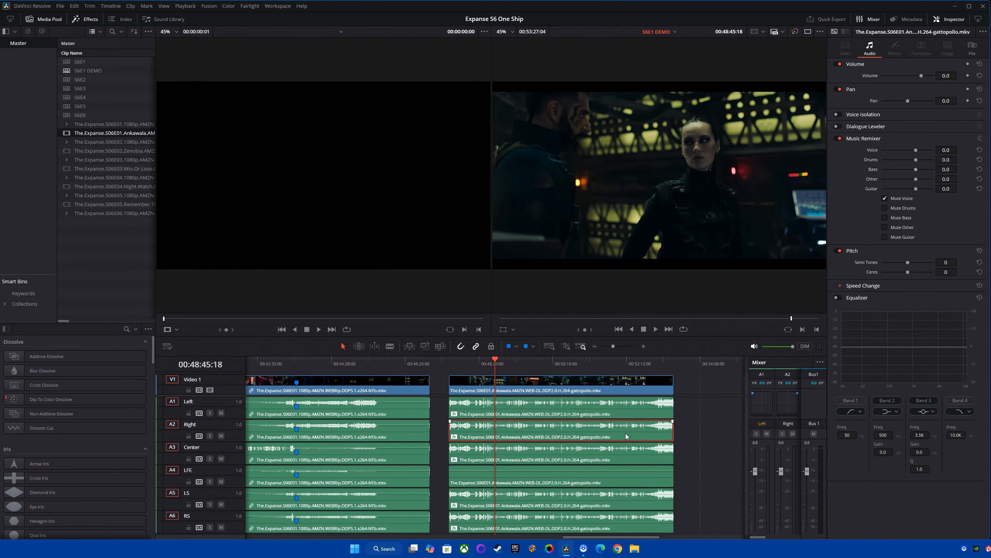
pyautogui.click(631, 492)
pyautogui.click(633, 505)
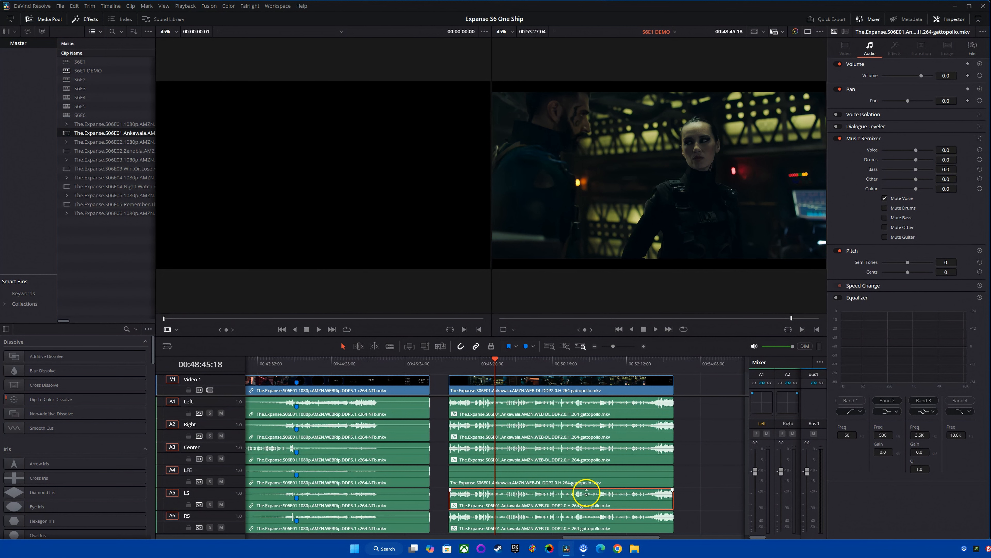
# Lower the volume of the Ankawala clips in the LS and RS tracks to -16.9 each.
pyautogui.moveTo(586, 493)
pyautogui.moveTo(586, 493); pyautogui.dragTo(587, 495)
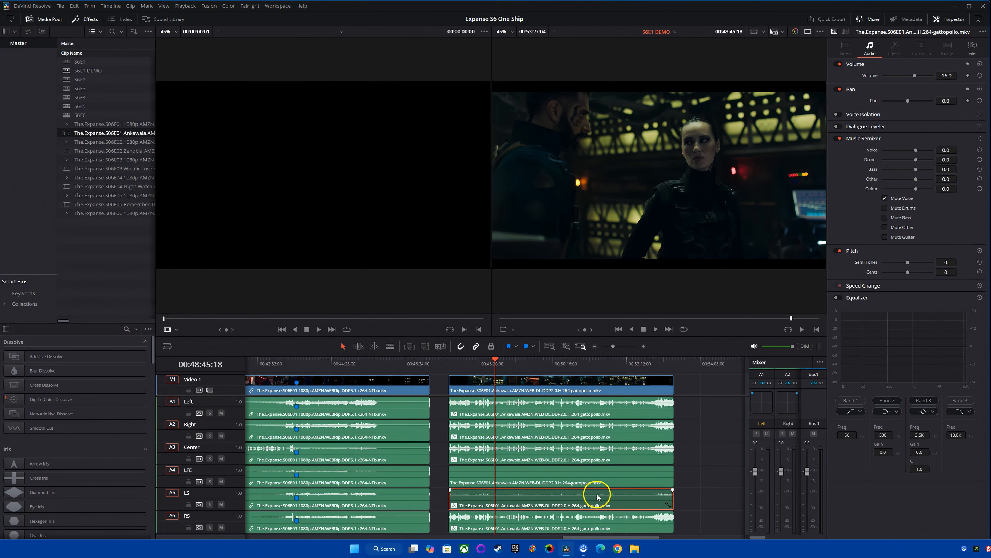
pyautogui.click(588, 515)
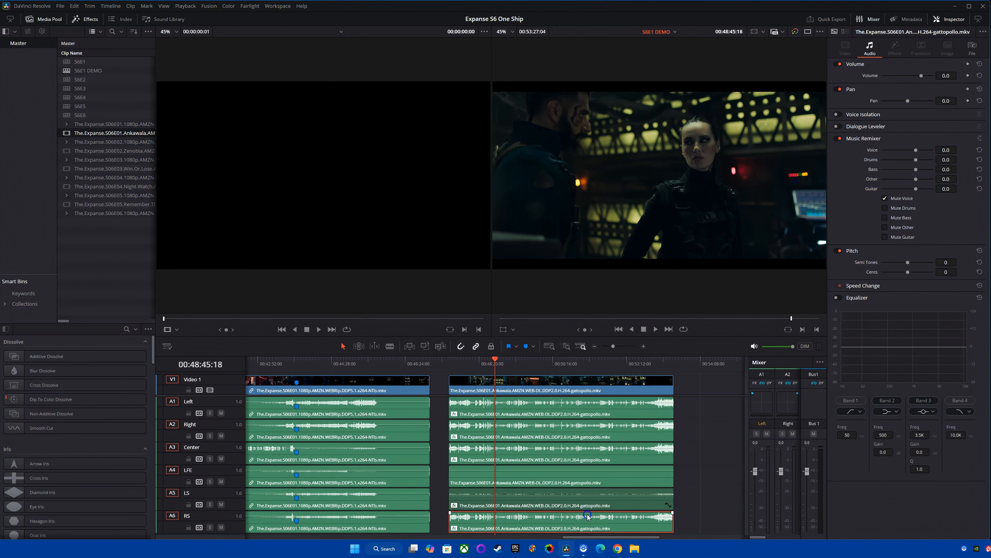
pyautogui.moveTo(591, 515); pyautogui.dragTo(591, 518)
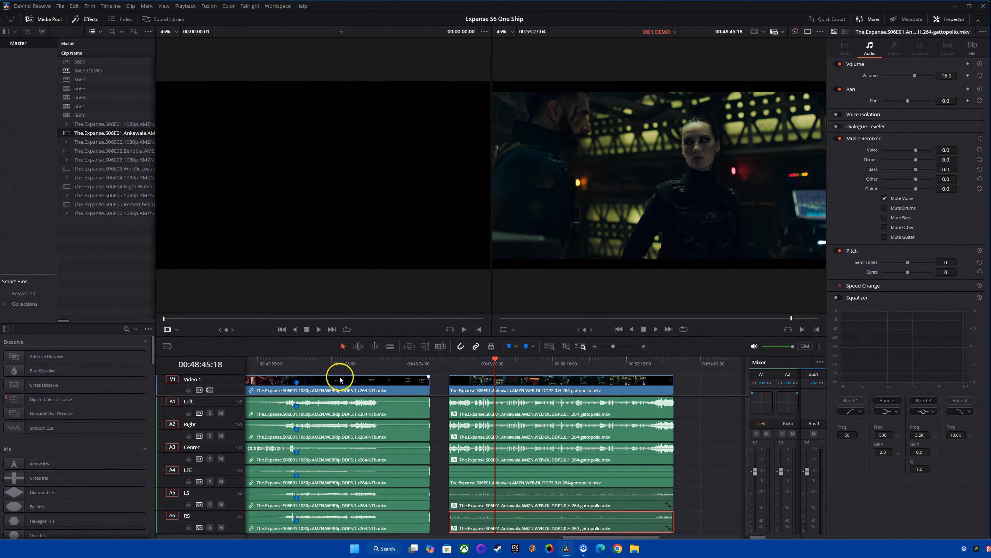
# Examine the channel waveform levels across the whole episode from its beginning to the Ankawala clip, sampling a few scenes.
pyautogui.hscroll(-5, 423, 440)
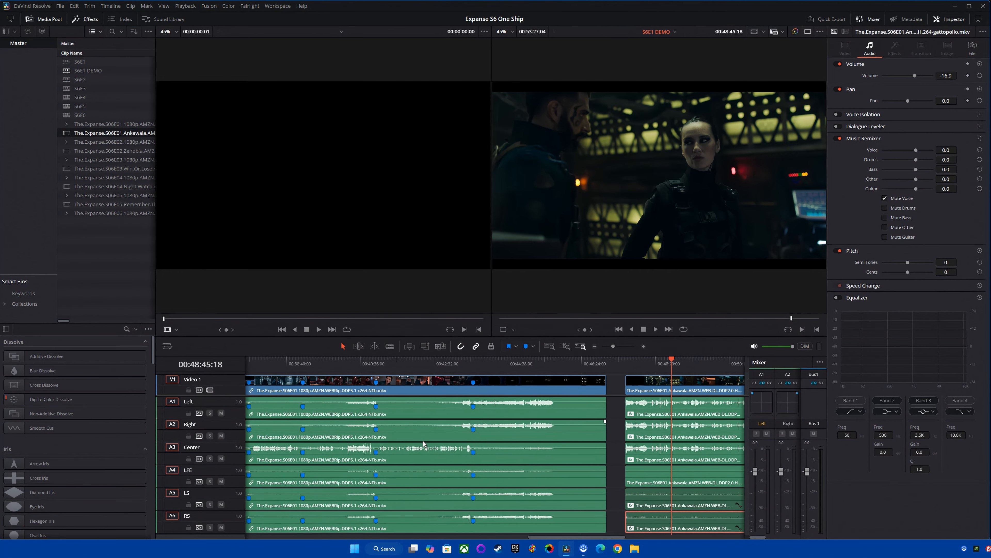
pyautogui.hscroll(-10, 422, 441)
pyautogui.hscroll(-8, 423, 443)
pyautogui.hscroll(-3, 423, 442)
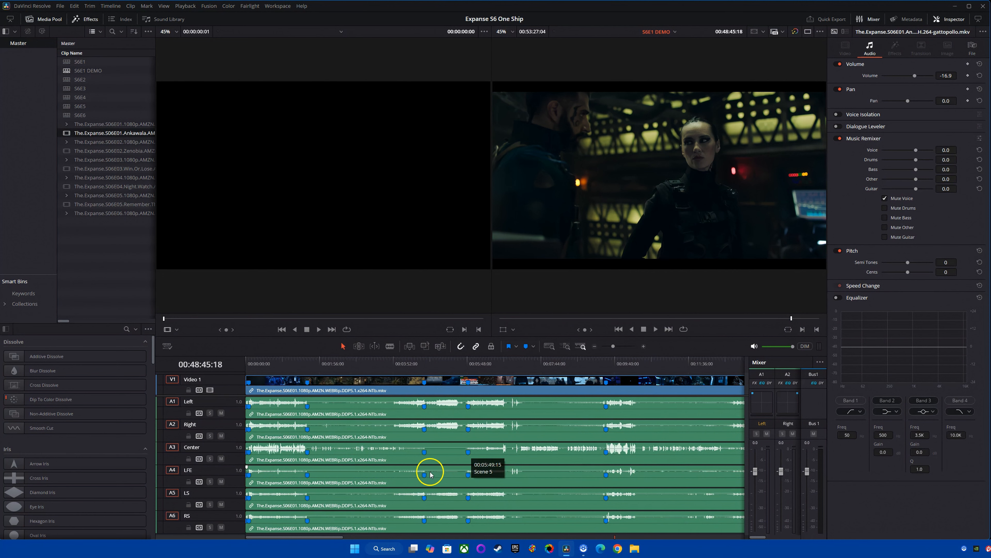
pyautogui.hscroll(3, 568, 506)
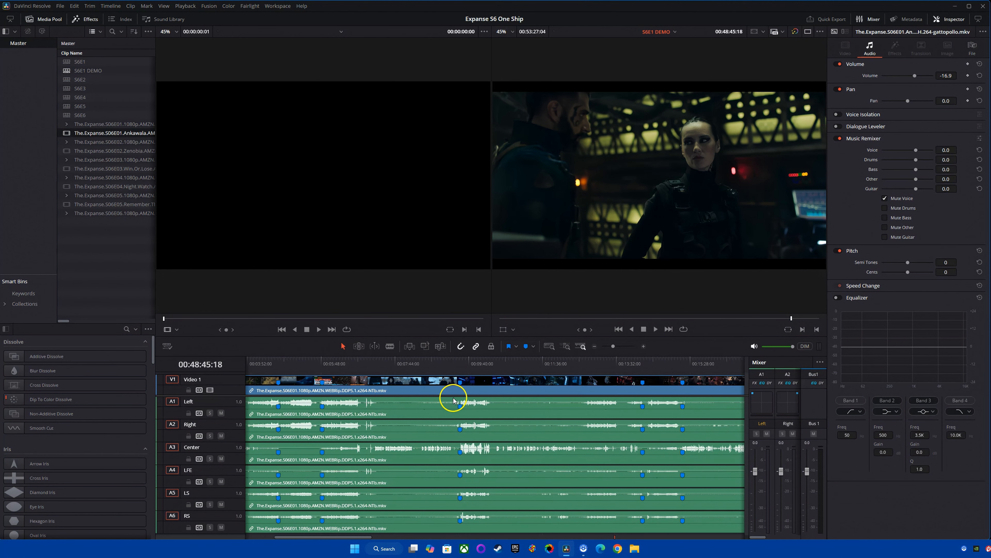
pyautogui.click(474, 364)
pyautogui.click(483, 365)
pyautogui.click(591, 362)
pyautogui.click(599, 362)
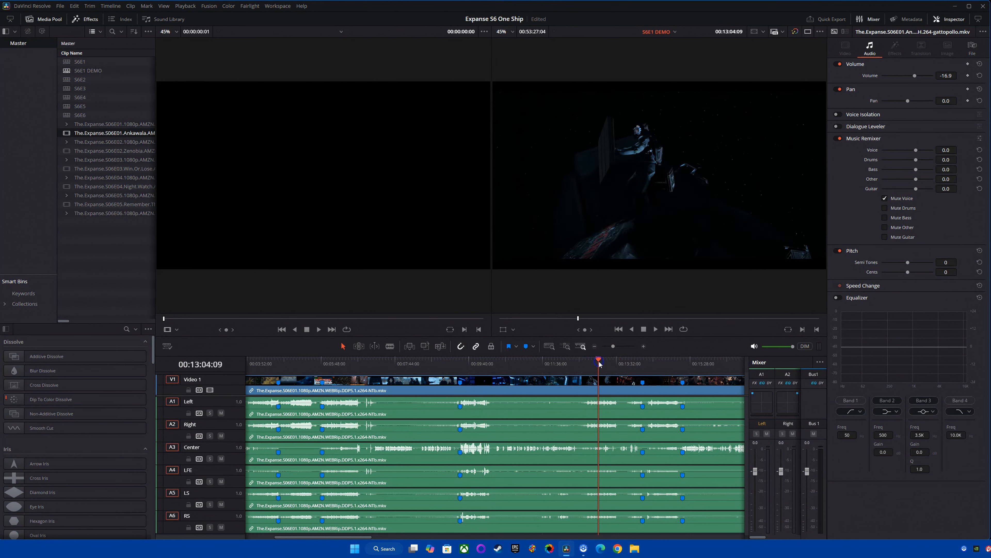
pyautogui.hscroll(5, 629, 472)
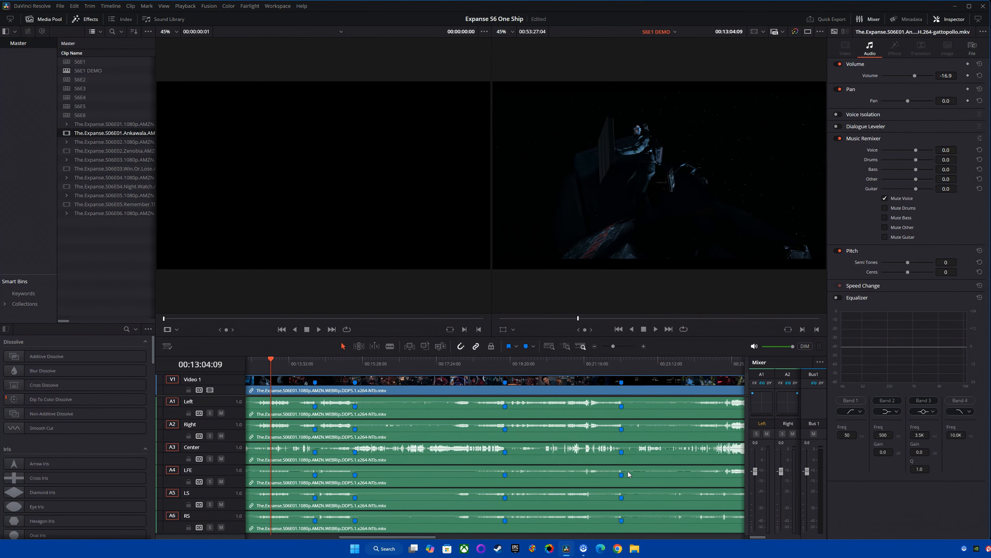
pyautogui.hscroll(5, 628, 474)
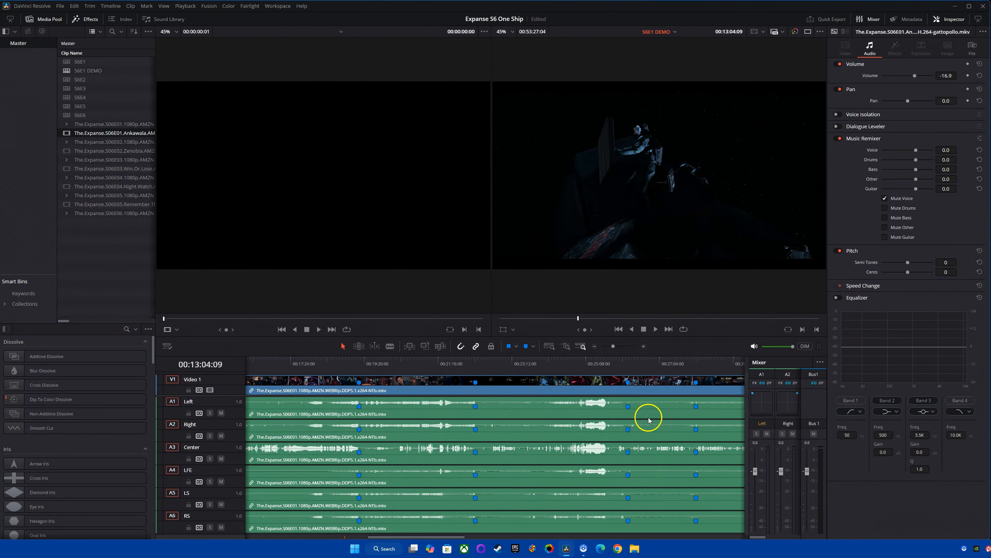
pyautogui.click(649, 364)
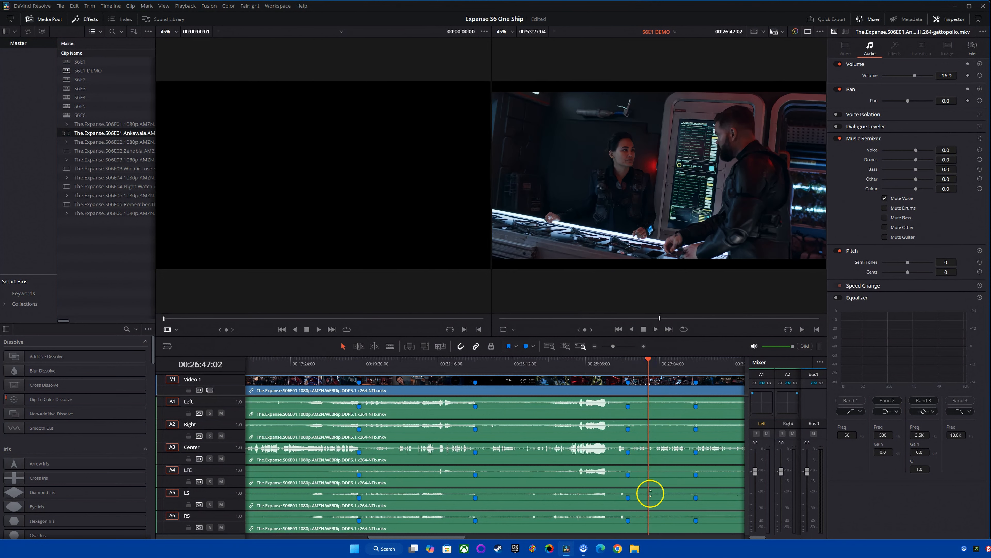
pyautogui.hscroll(10, 670, 504)
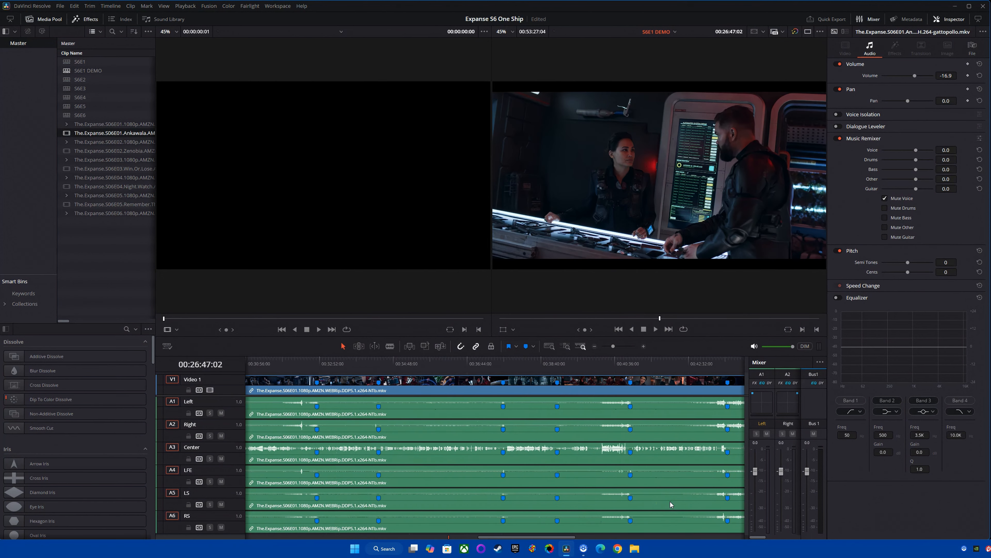
pyautogui.hscroll(5, 670, 502)
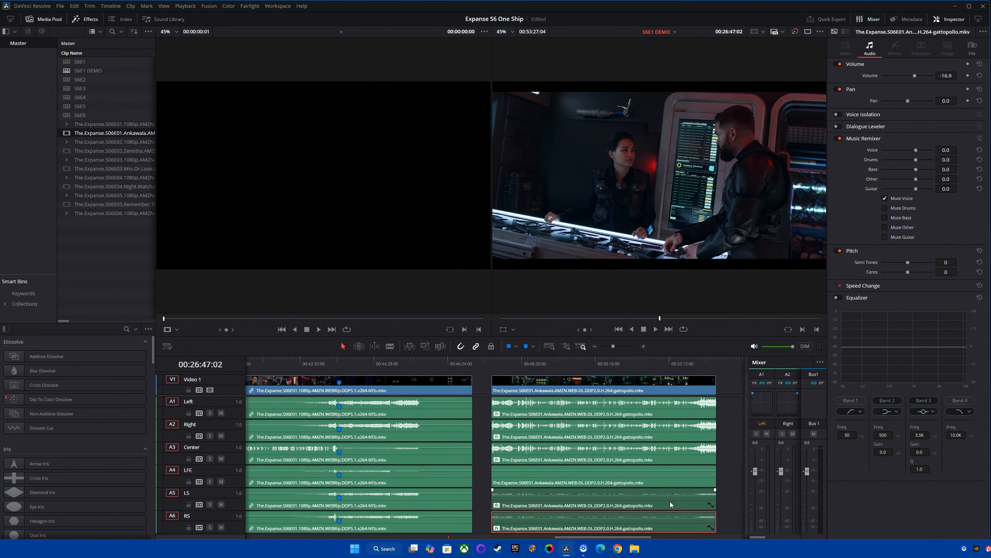
pyautogui.hscroll(-1, 670, 501)
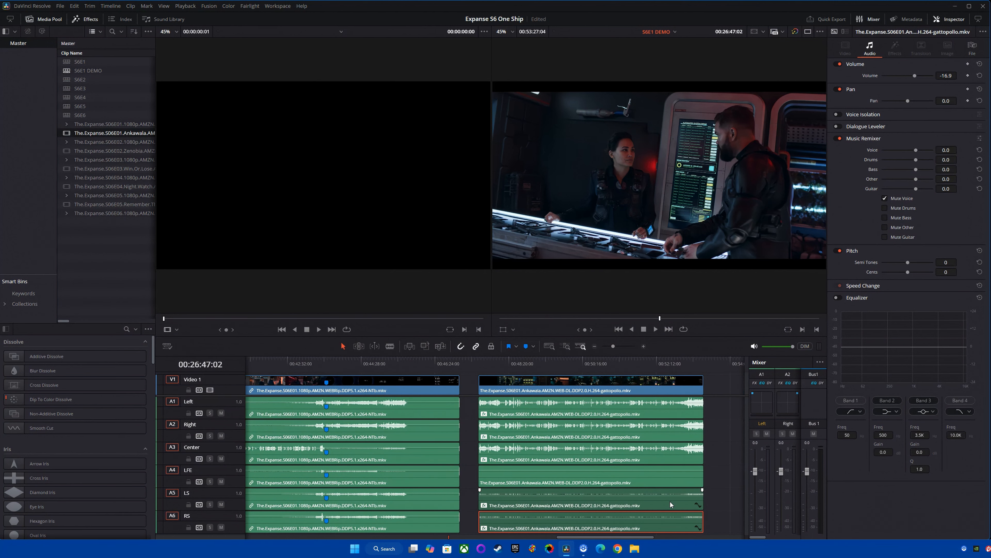
# Play short passages of the Ankawala clip from about 00:48:48 and 00:49:27 with nothing selected to check the remixed audio.
pyautogui.click(535, 363)
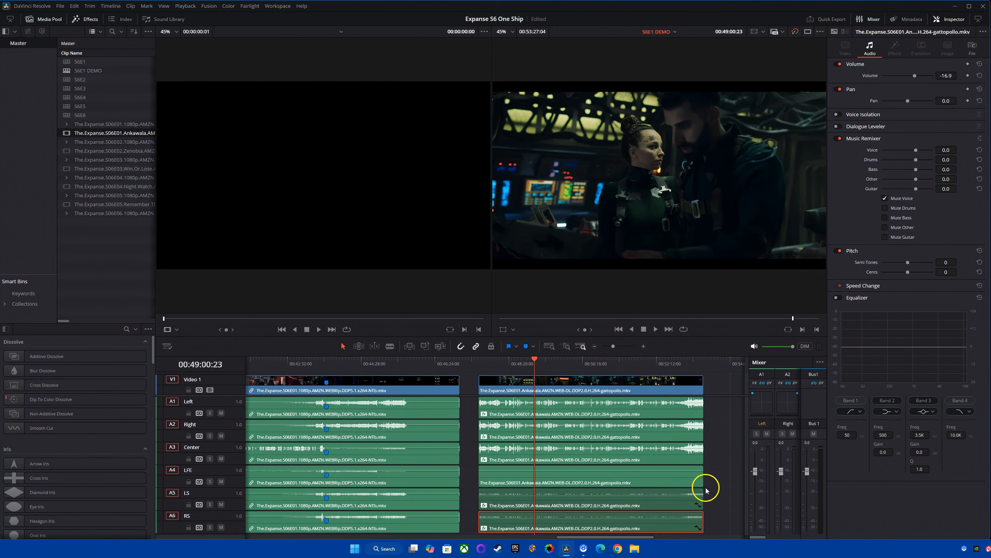
pyautogui.click(714, 478)
pyautogui.moveTo(663, 476); pyautogui.dragTo(680, 496)
pyautogui.click(716, 453)
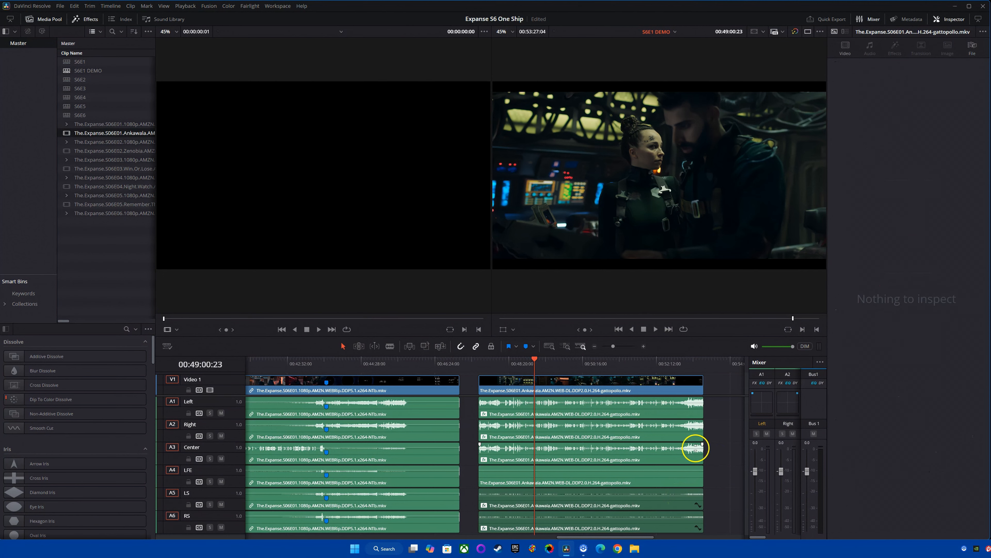
pyautogui.moveTo(513, 374)
pyautogui.mouseDown()
pyautogui.moveTo(503, 365)
pyautogui.moveTo(526, 365)
pyautogui.mouseUp()
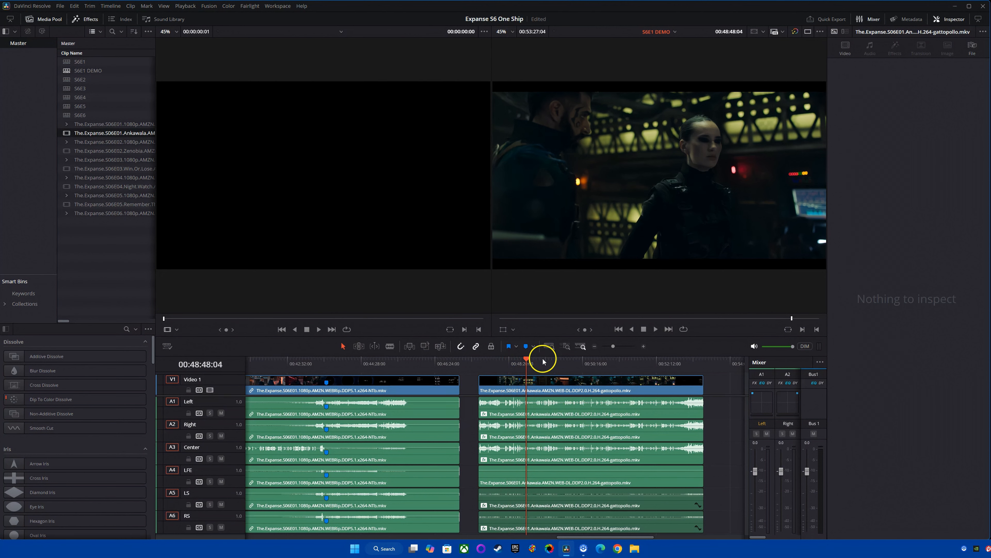
pyautogui.press('space')
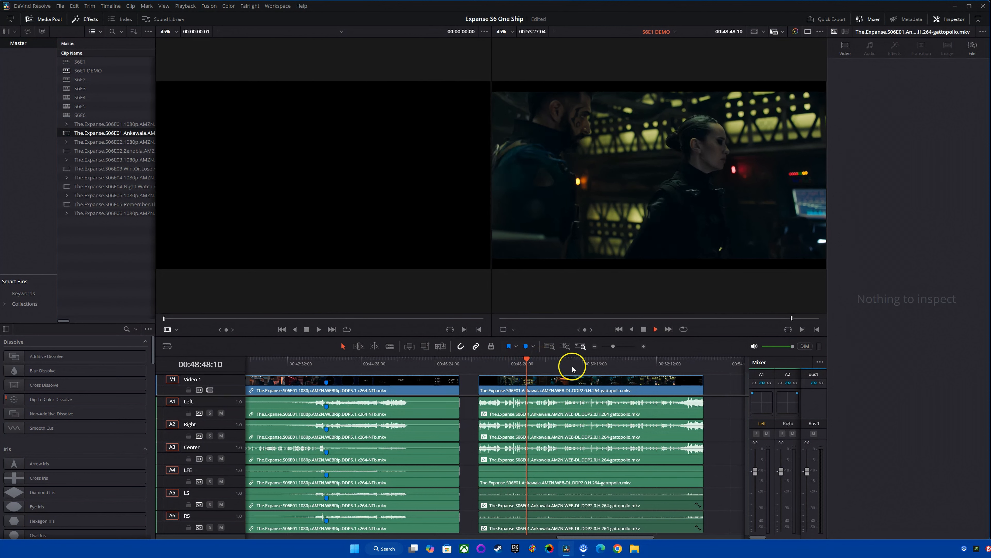
pyautogui.press('space')
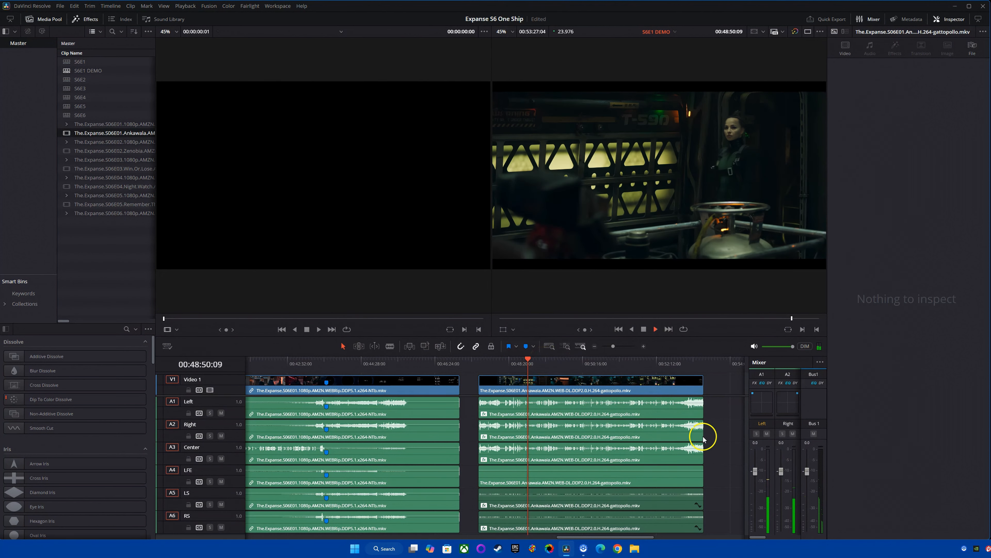
pyautogui.click(536, 359)
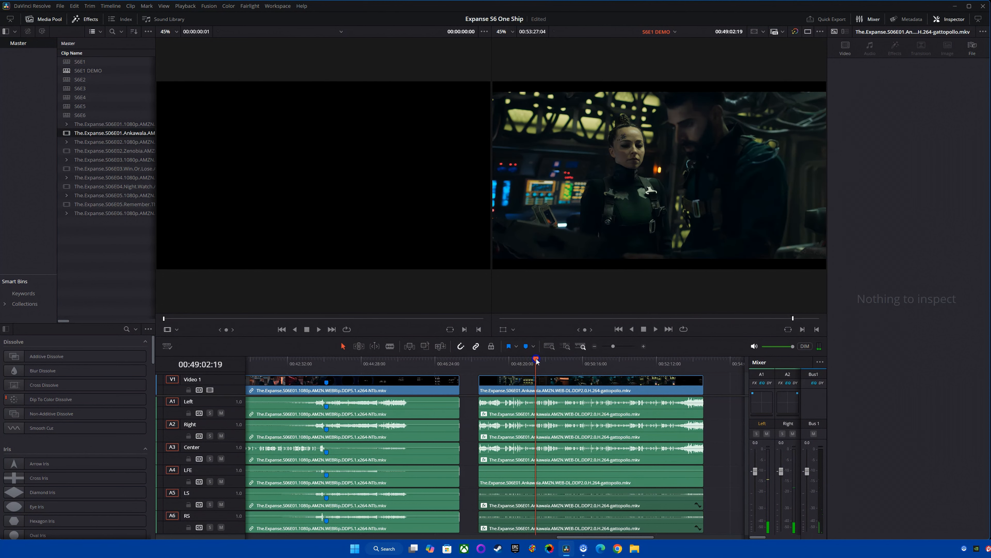
pyautogui.click(552, 364)
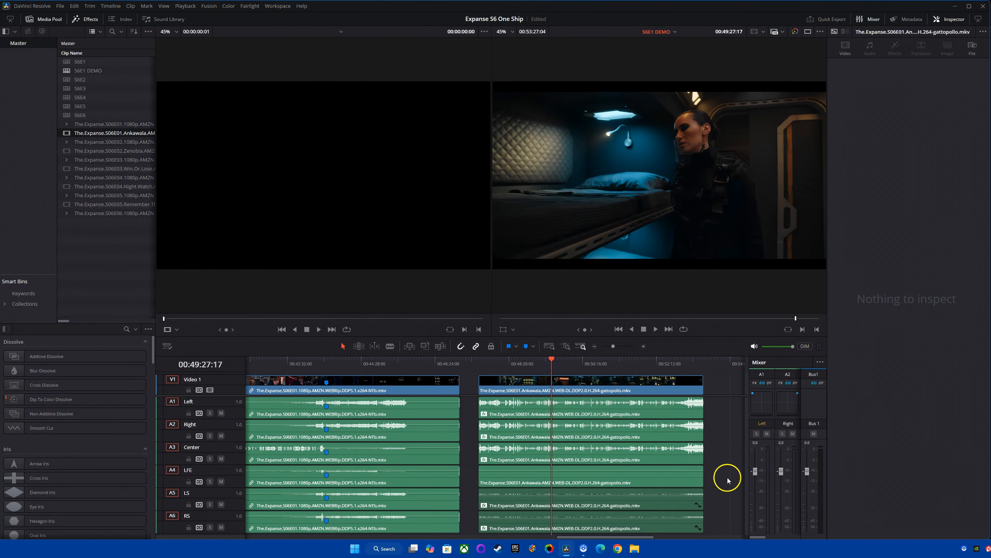
pyautogui.press('space')
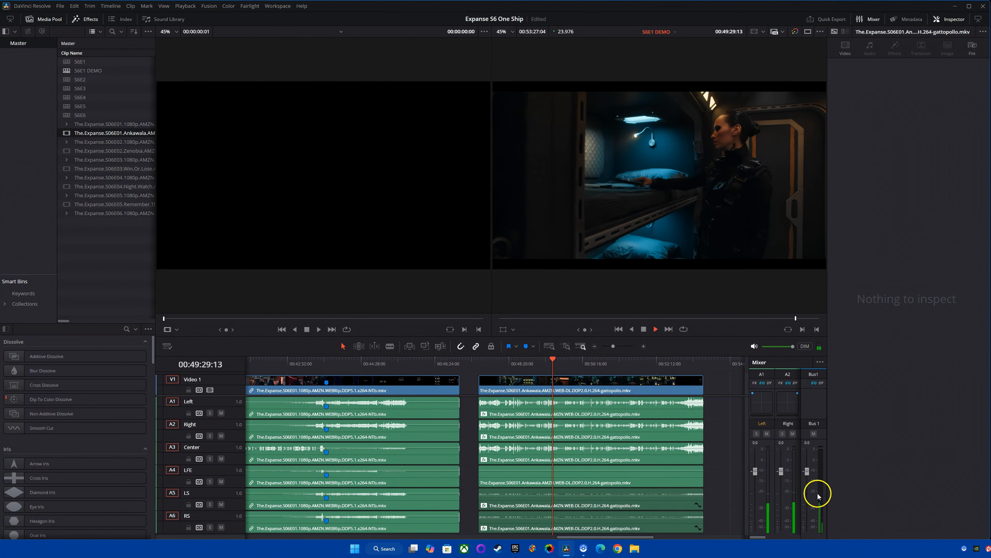
pyautogui.press('space')
# Review the Music Remixer mute settings of the Ankawala clips in the Center, Right and Left tracks.
pyautogui.click(668, 453)
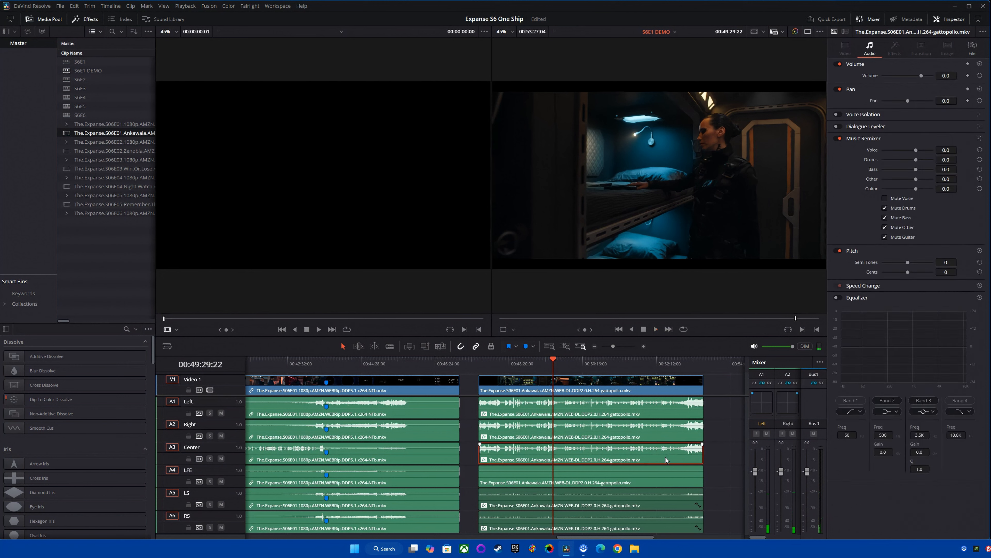
pyautogui.click(653, 436)
pyautogui.click(650, 411)
pyautogui.click(687, 433)
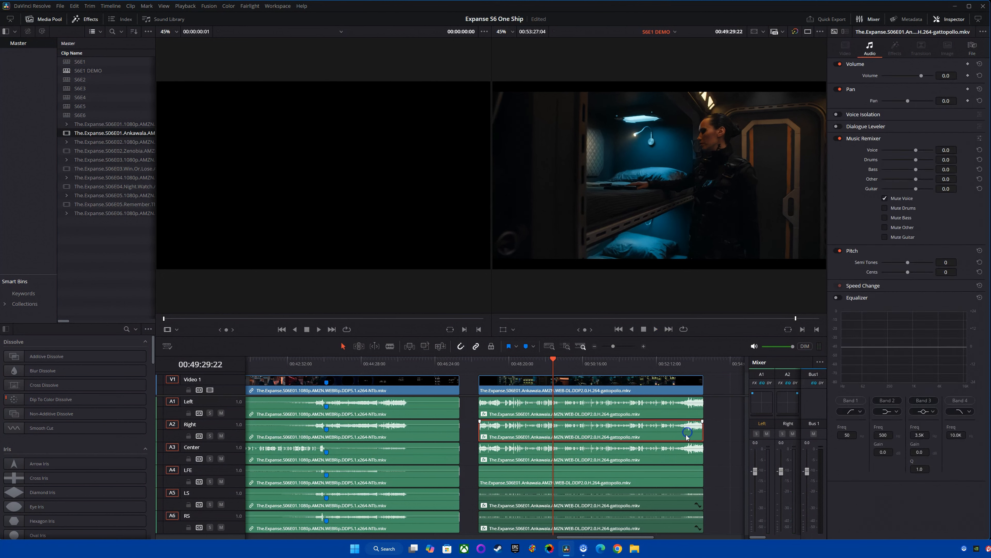
pyautogui.click(670, 454)
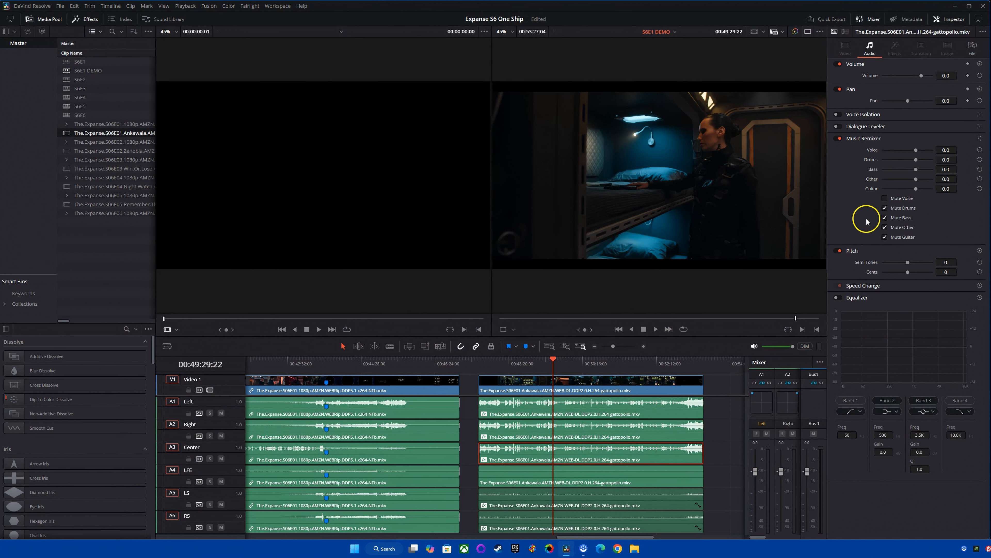
pyautogui.click(677, 434)
pyautogui.click(677, 411)
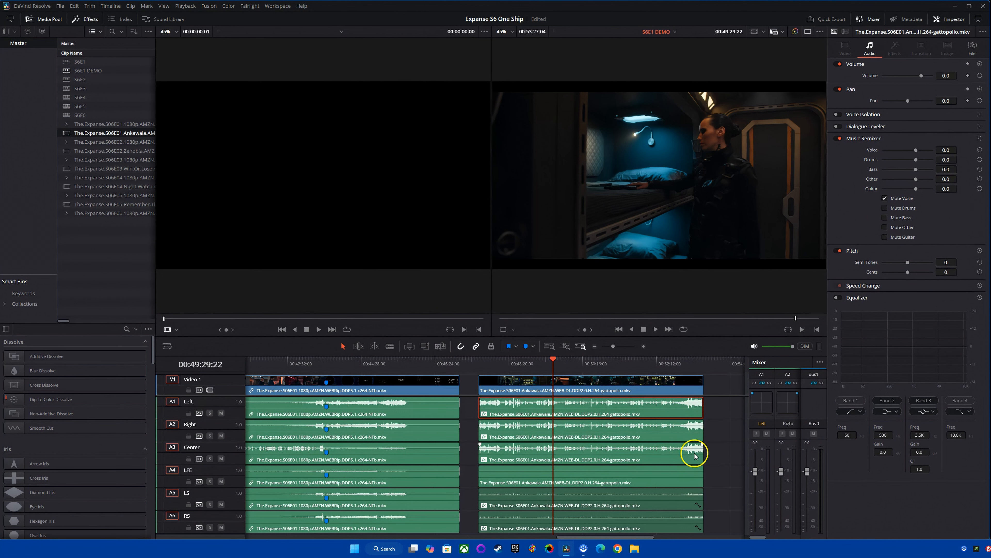
# Inspect the Ankawala audio clips one by one from the Right track down to RS, then clear the selection.
pyautogui.click(666, 431)
pyautogui.click(663, 458)
pyautogui.click(669, 479)
pyautogui.click(668, 506)
pyautogui.click(654, 528)
pyautogui.click(722, 435)
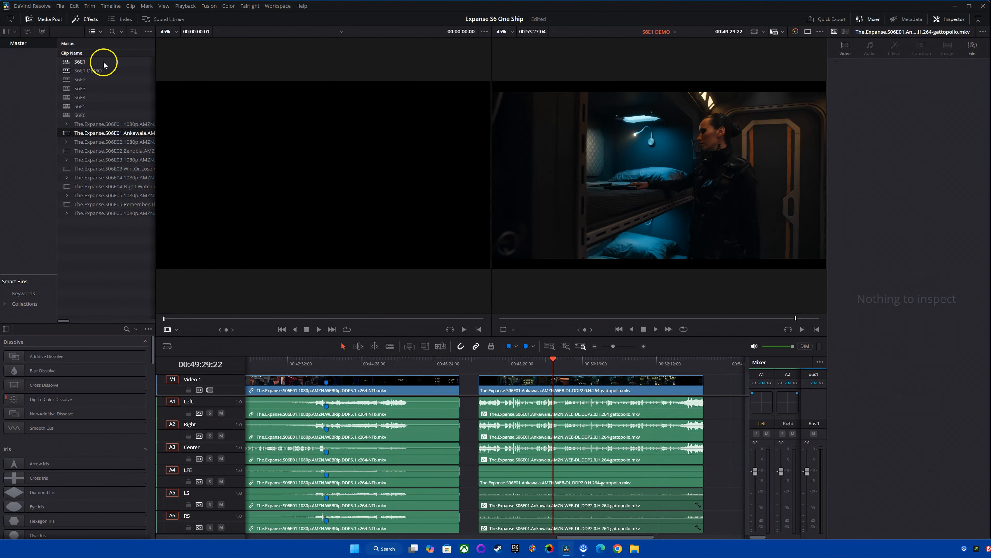
# Open the S6E1 timeline to compare its track layout with the demo, and return to the S6E1 DEMO timeline.
pyautogui.click(77, 61)
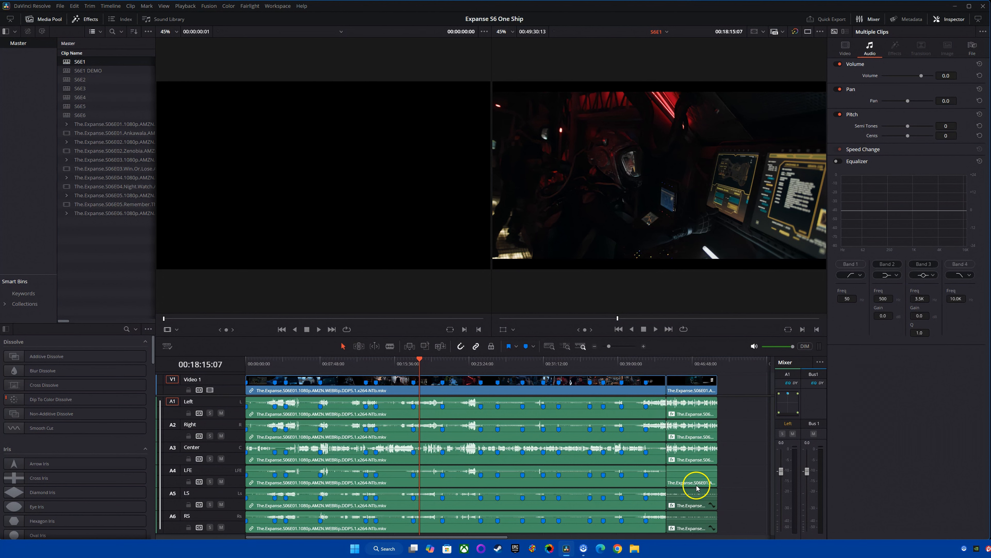
pyautogui.doubleClick(87, 73)
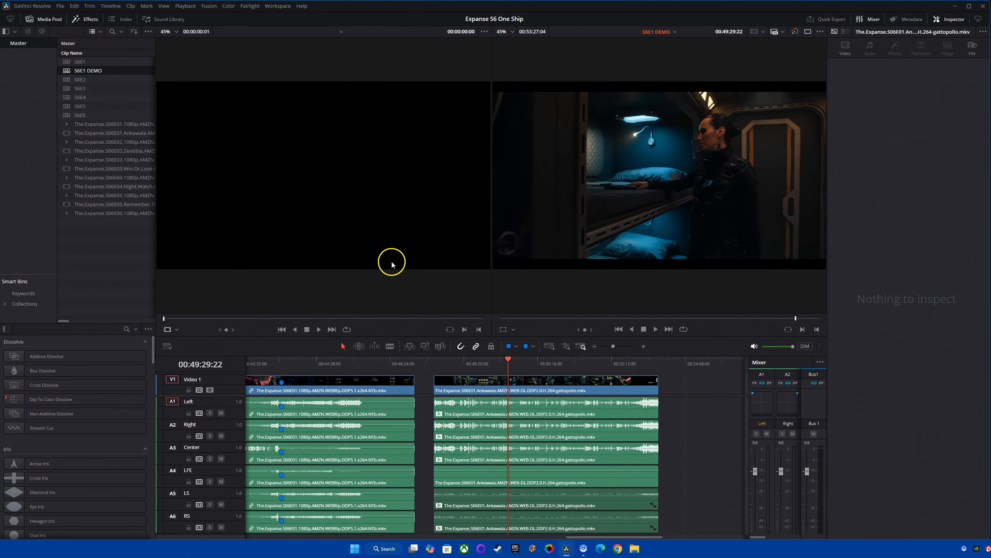
# Link the Left, Right, Center, LFE, LS and RS tracks of S6E1 DEMO into one link group.
pyautogui.click(254, 9)
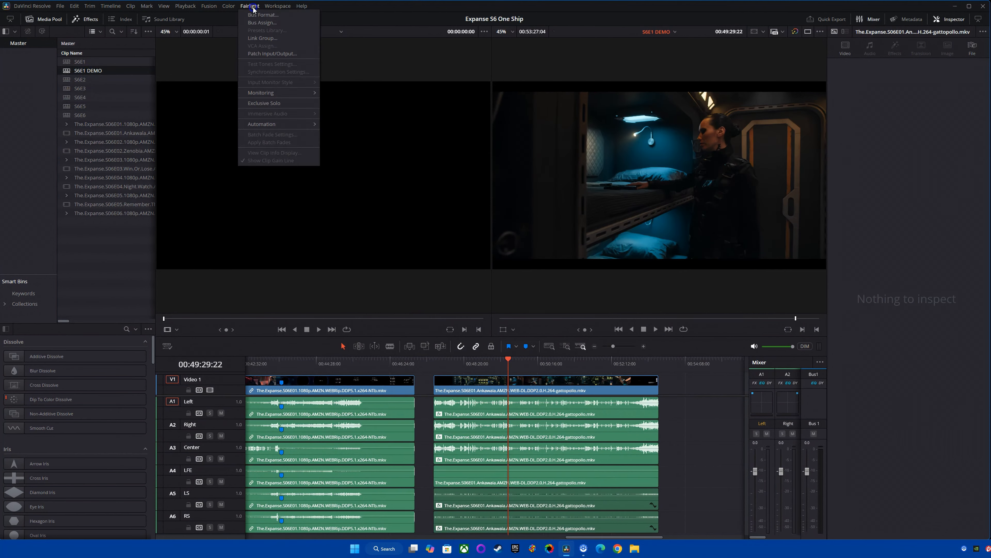
pyautogui.click(262, 38)
pyautogui.click(318, 136)
pyautogui.click(355, 137)
pyautogui.click(395, 139)
pyautogui.click(431, 139)
pyautogui.click(472, 137)
pyautogui.click(520, 138)
pyautogui.click(656, 424)
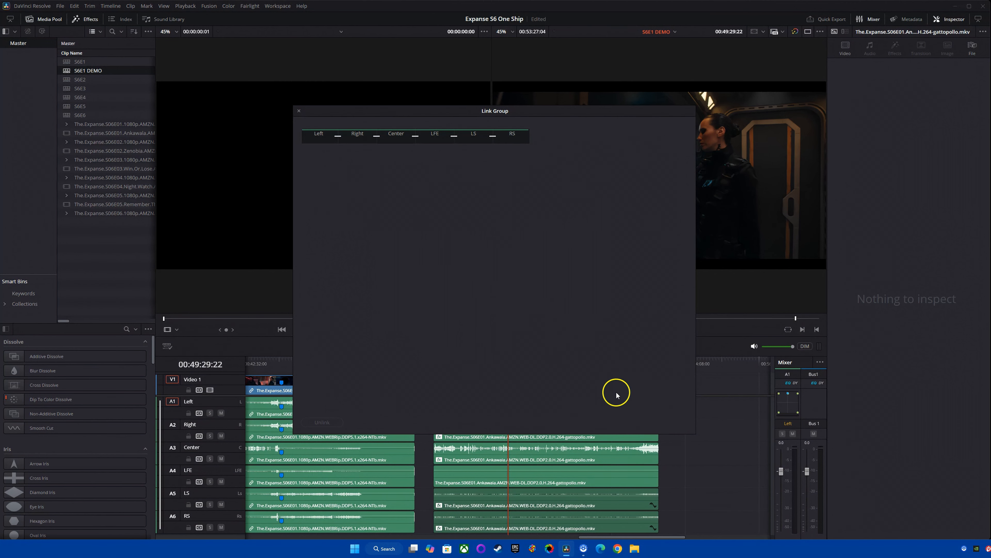
pyautogui.click(298, 111)
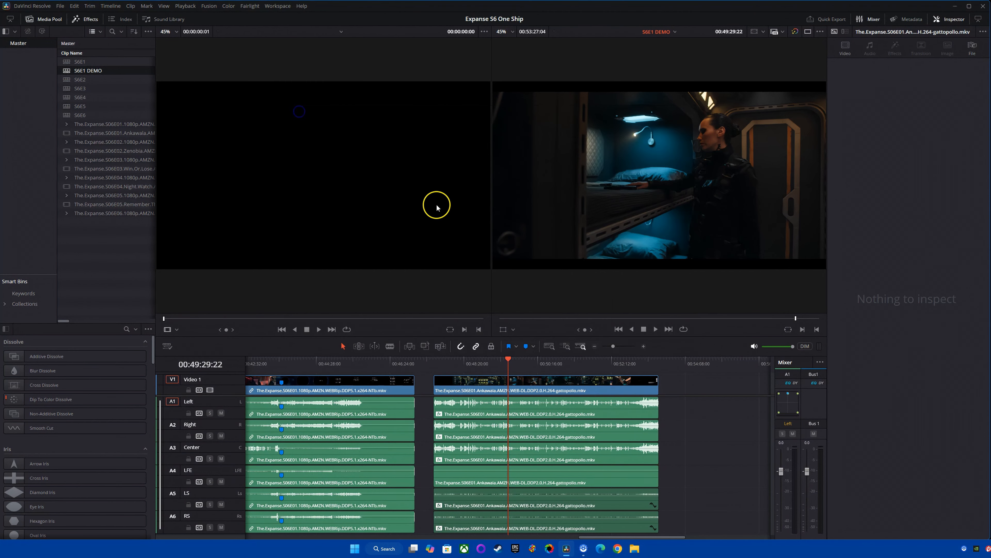
# Switch to the Deliver page and show the audio export settings for S6E1 DEMO.
pyautogui.hotkey('shift', '8')
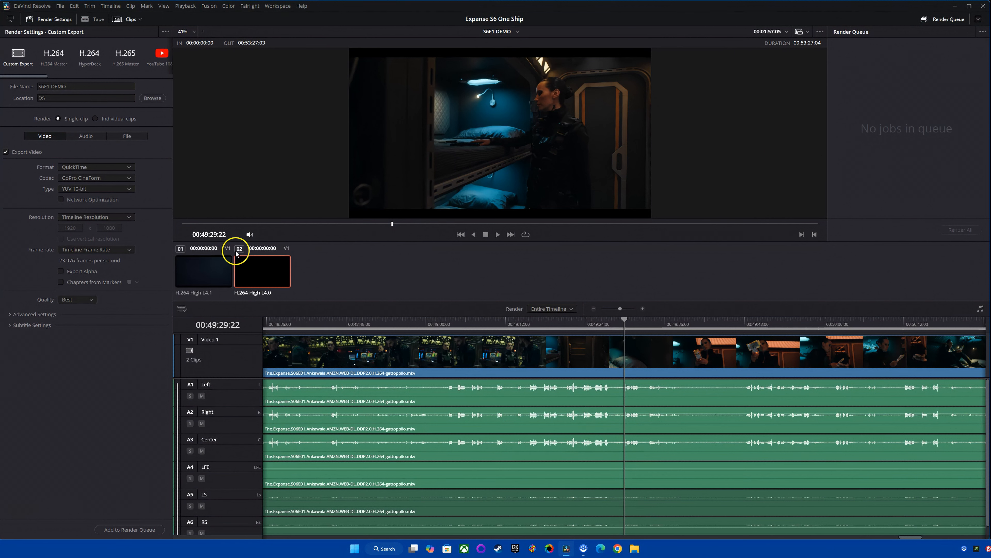
pyautogui.click(86, 137)
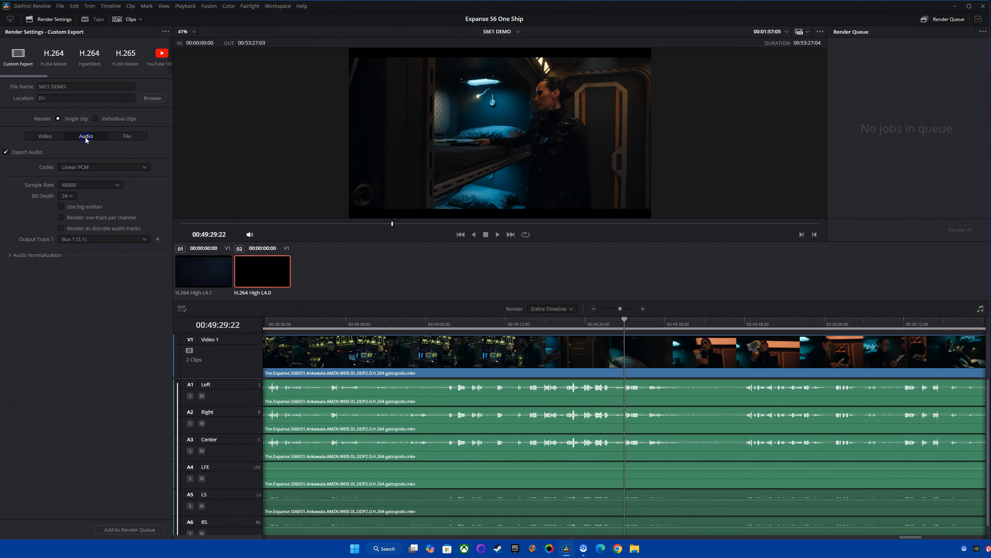
# Try AAC as the export's audio codec and examine its track data rate and the other codec options.
pyautogui.click(112, 168)
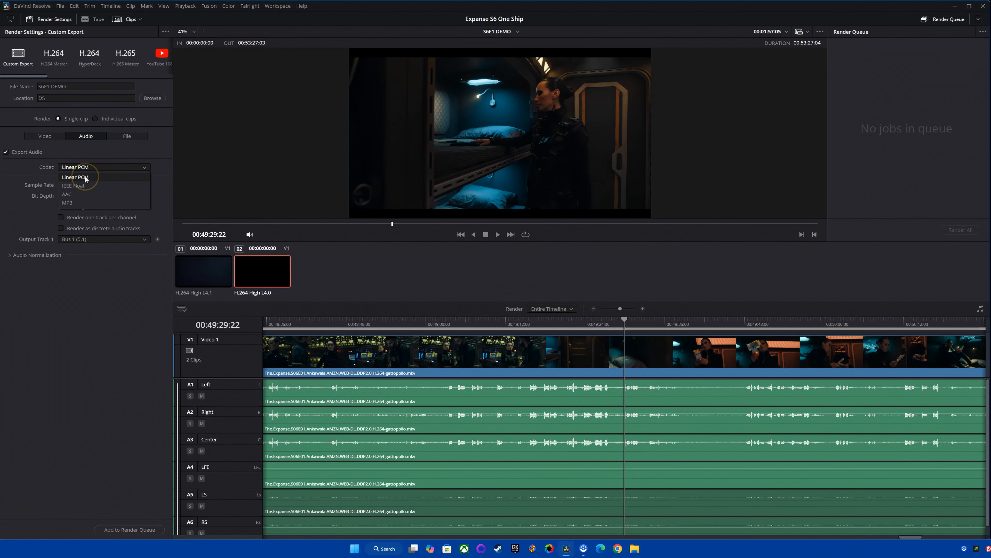
pyautogui.click(70, 194)
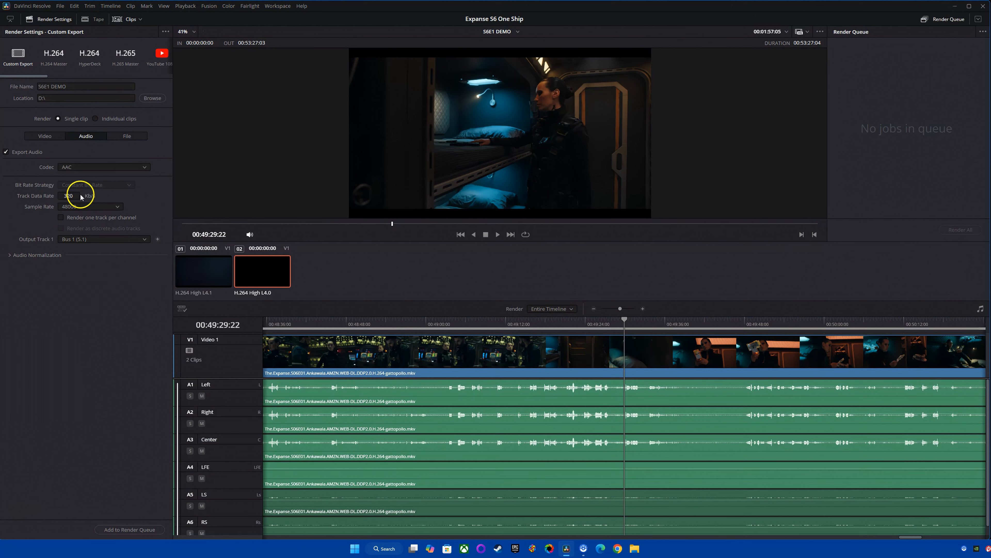
pyautogui.click(69, 195)
pyautogui.click(104, 201)
pyautogui.click(97, 167)
pyautogui.click(73, 195)
pyautogui.click(84, 168)
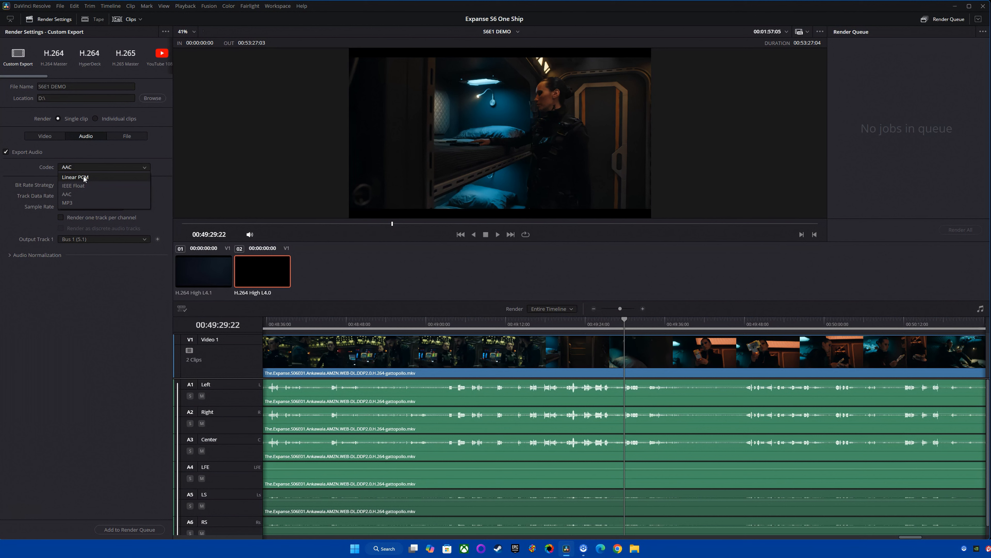
pyautogui.click(93, 284)
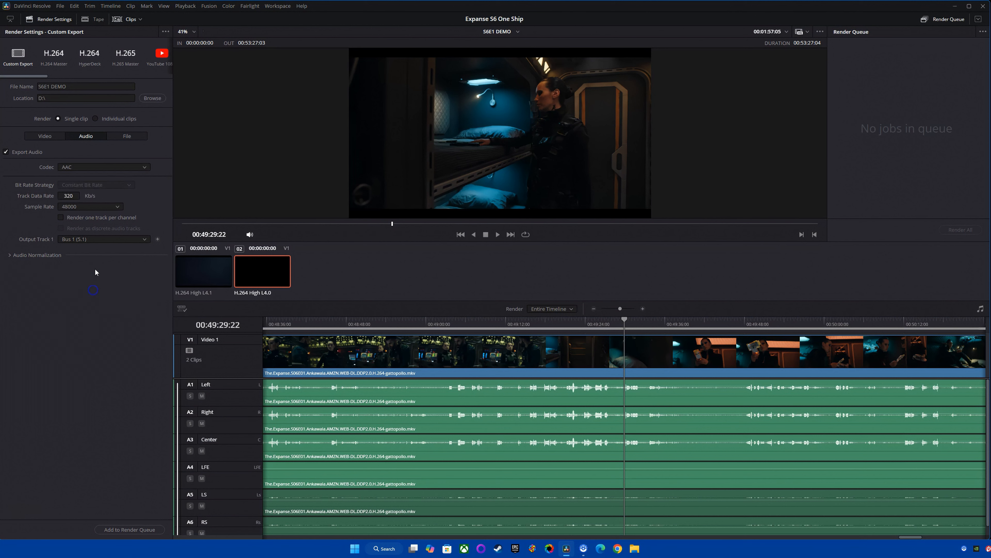
# Set the export's audio codec to Linear PCM.
pyautogui.click(93, 169)
pyautogui.click(78, 179)
pyautogui.click(63, 290)
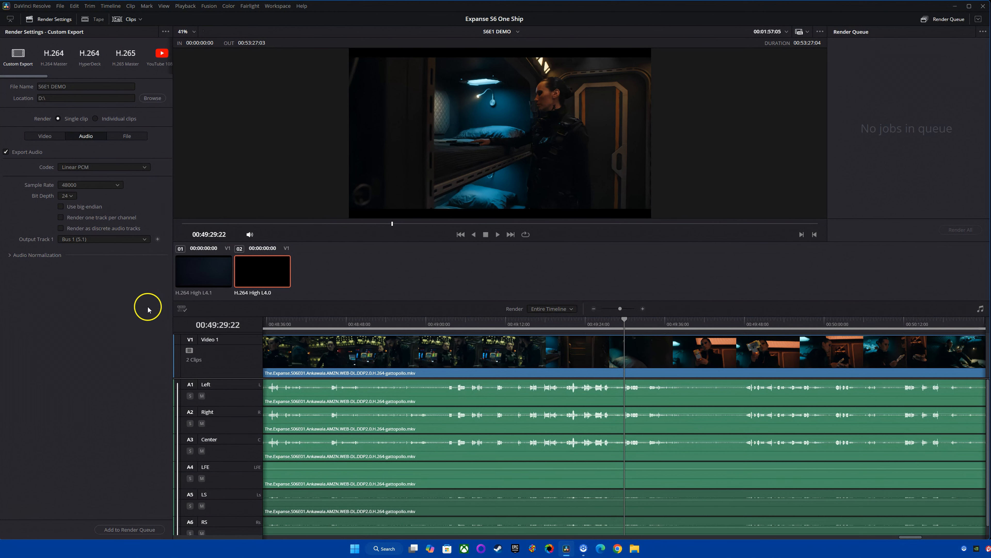
# Check the format of Bus 1 in the Bus Format settings and return to the render settings.
pyautogui.click(250, 6)
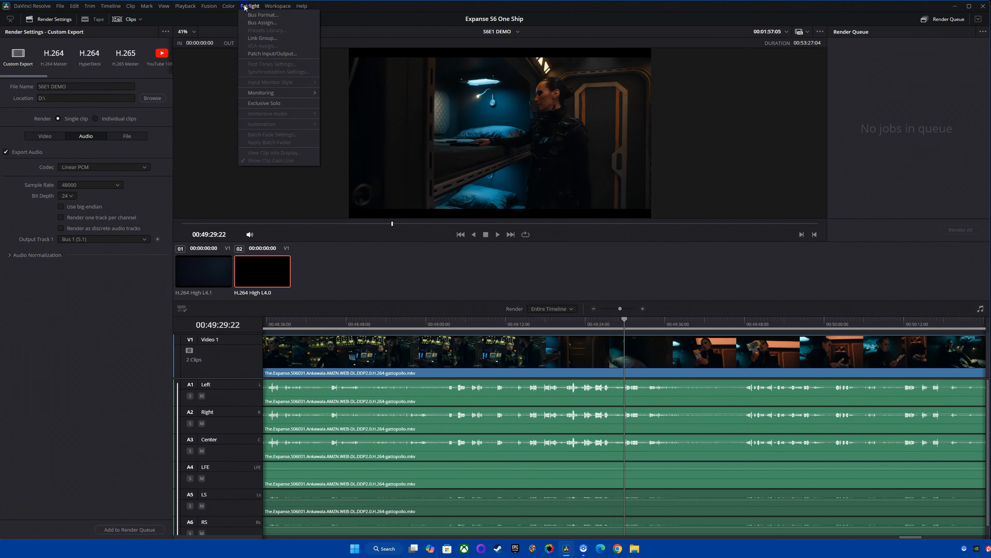
pyautogui.click(264, 15)
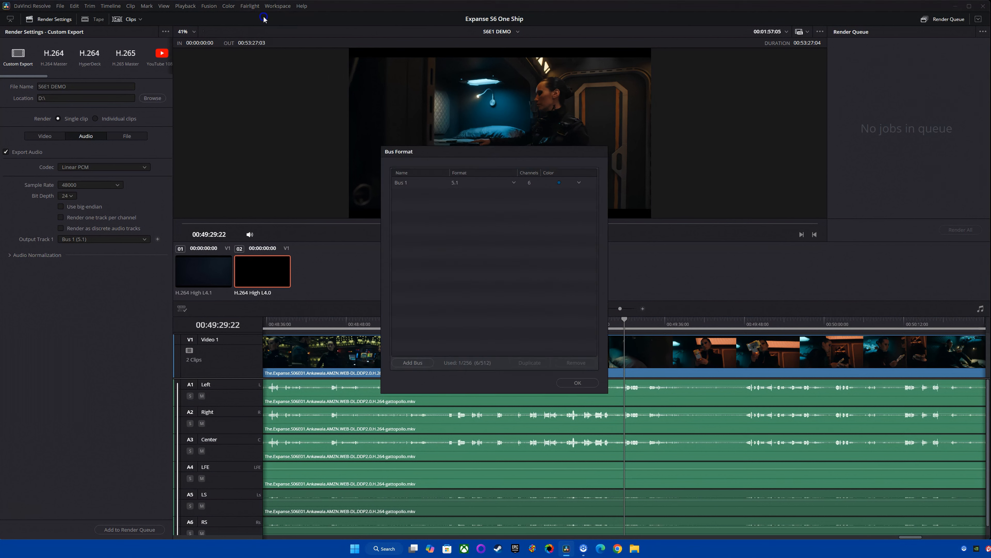
pyautogui.click(478, 182)
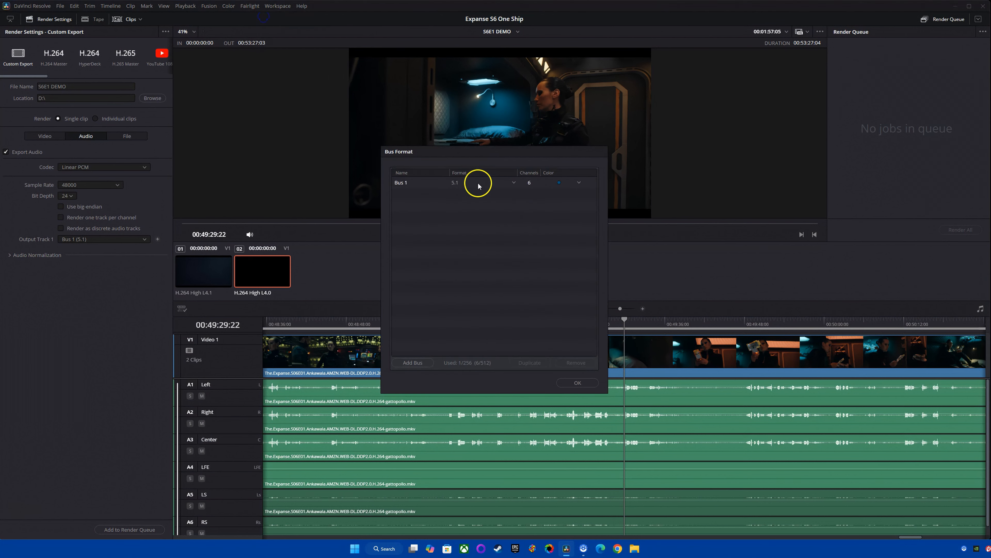
pyautogui.click(536, 216)
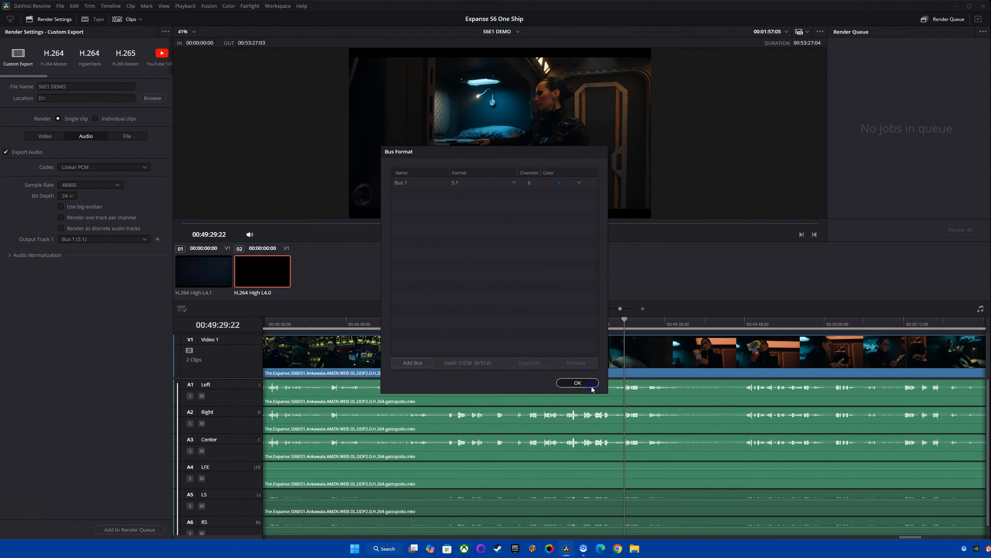
pyautogui.click(578, 383)
pyautogui.click(250, 6)
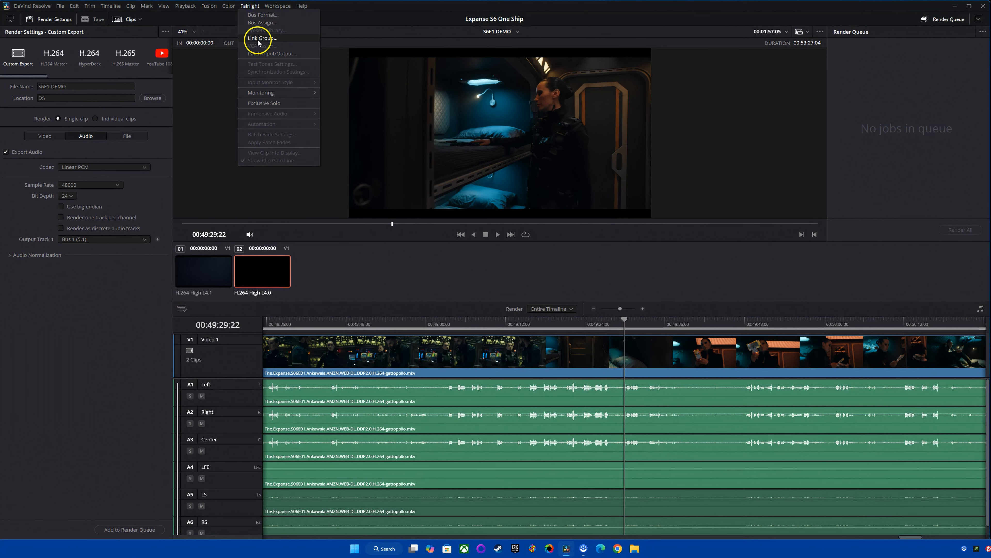
pyautogui.click(111, 314)
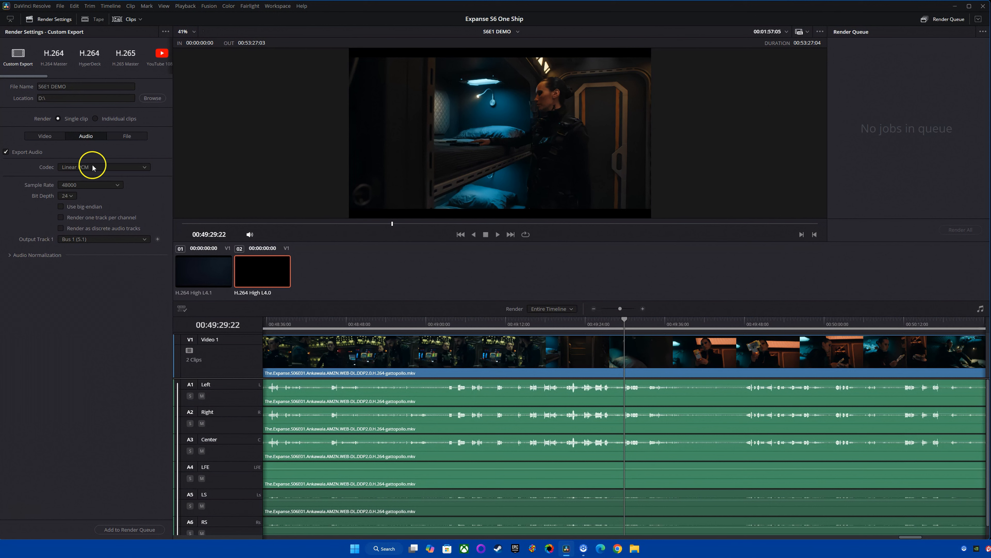
# Choose Bus 1 (5.1) as Output Track 1 for the audio export.
pyautogui.click(84, 239)
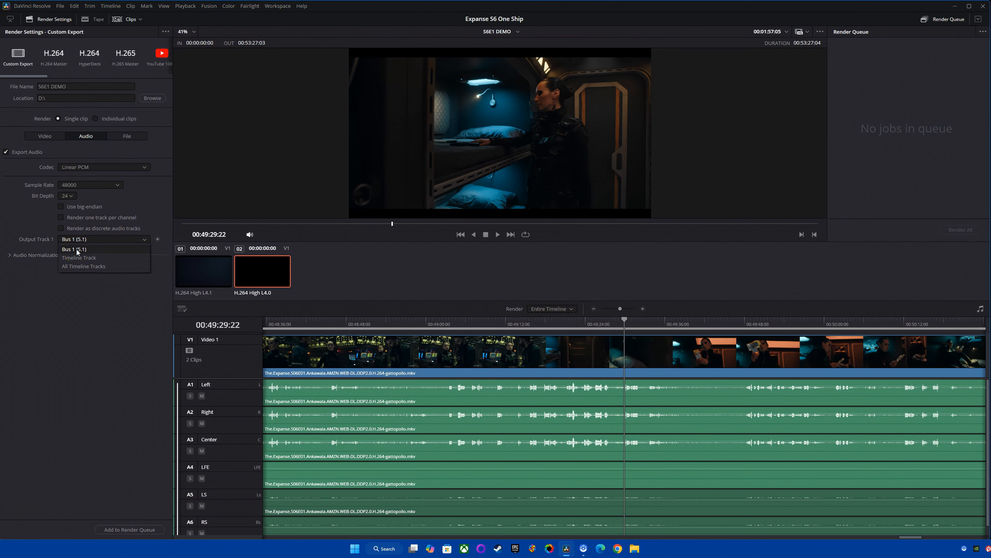
pyautogui.click(77, 252)
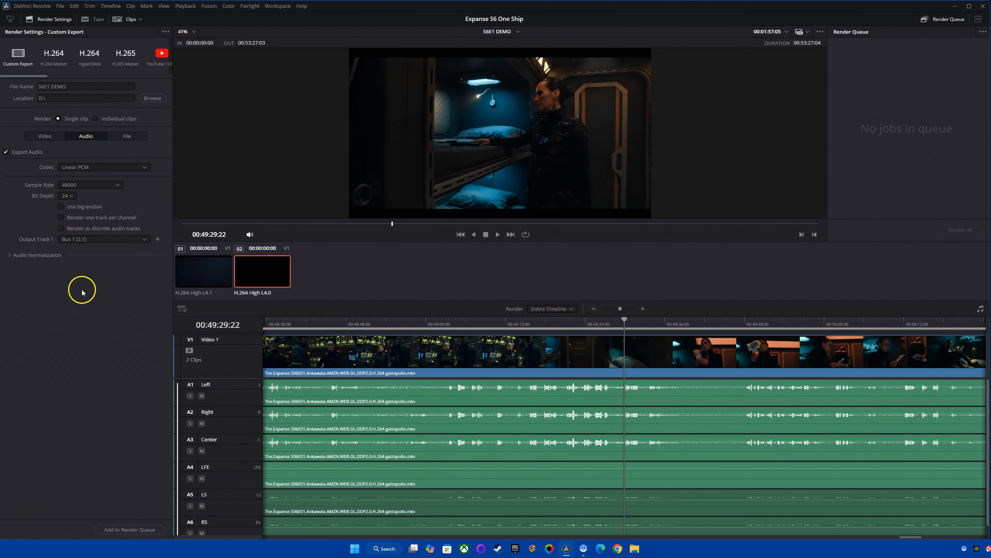
pyautogui.click(104, 298)
pyautogui.click(97, 359)
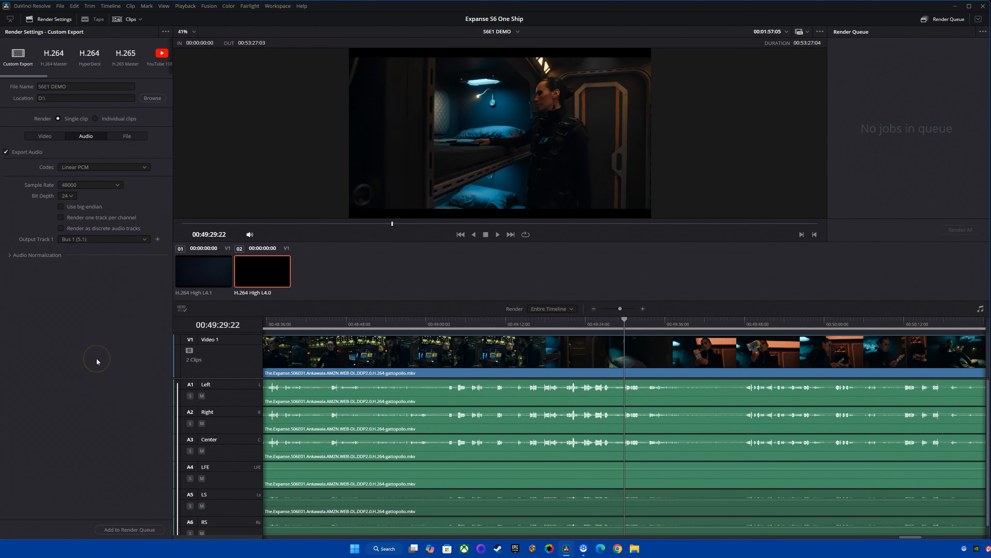